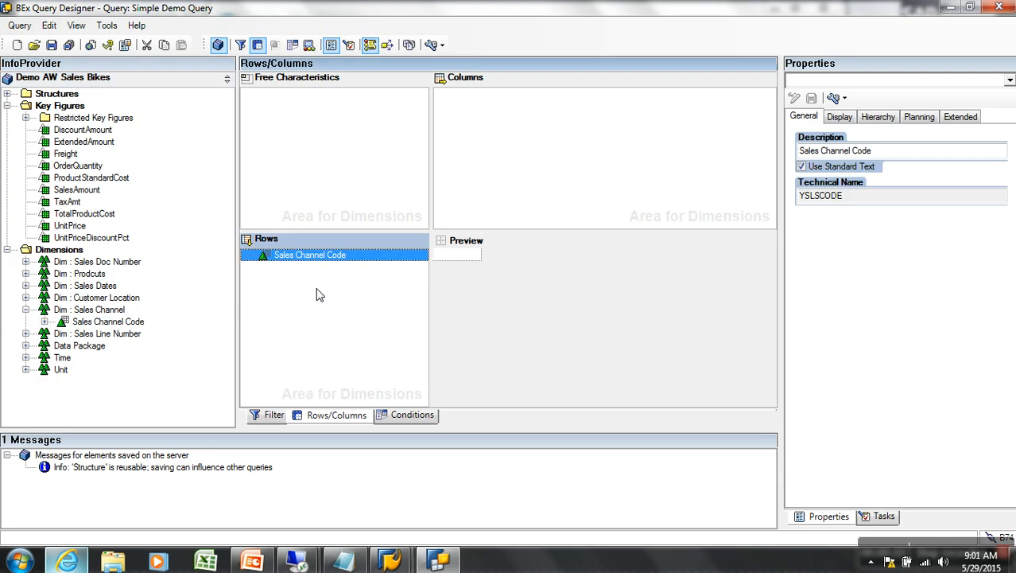
- Add the SalesAmount and OrderQuantity key figures to the query's columns and save the query
drag(79, 190, 434, 179)
drag(101, 167, 470, 163)
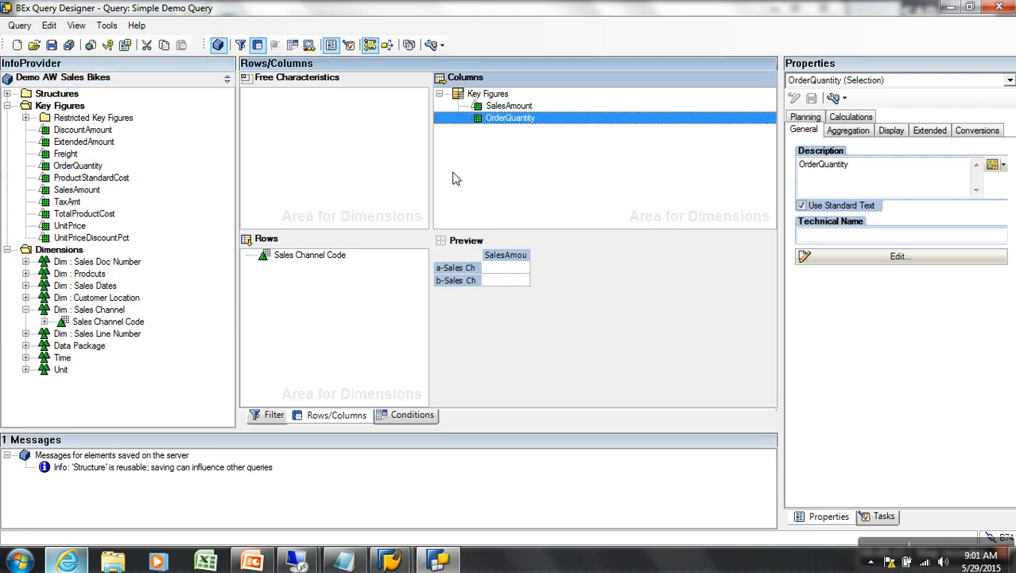
click(52, 46)
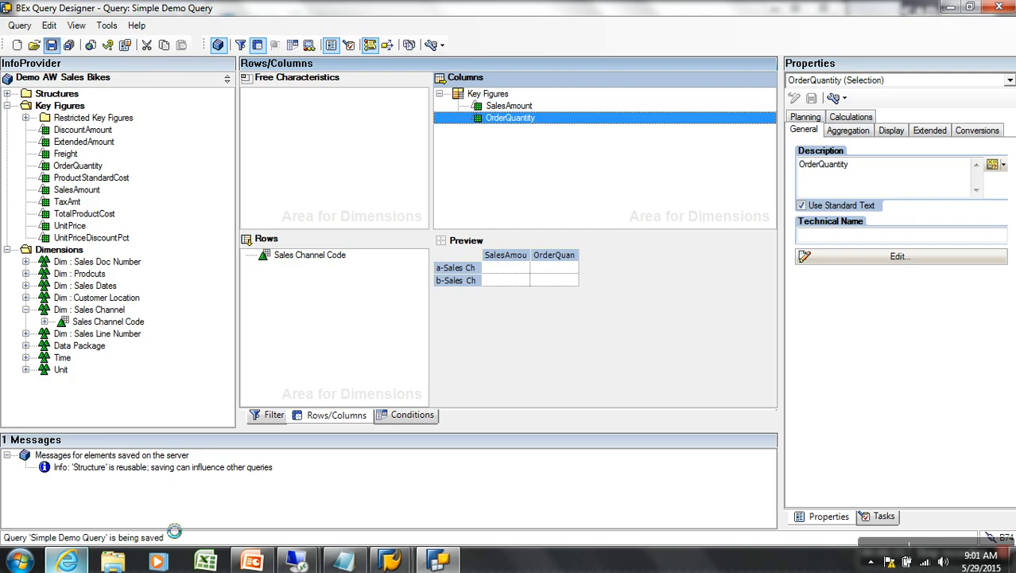
- Refresh the query report in Internet Explorer to review the key figures by sales channel, and return to BEx Query Designer
mouse_move(71, 560)
click(119, 487)
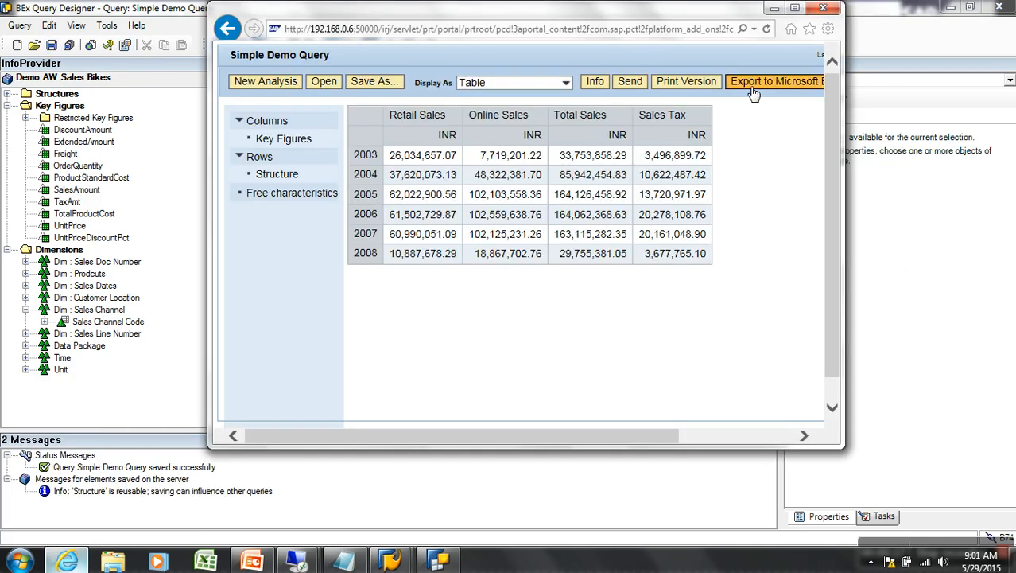
click(766, 30)
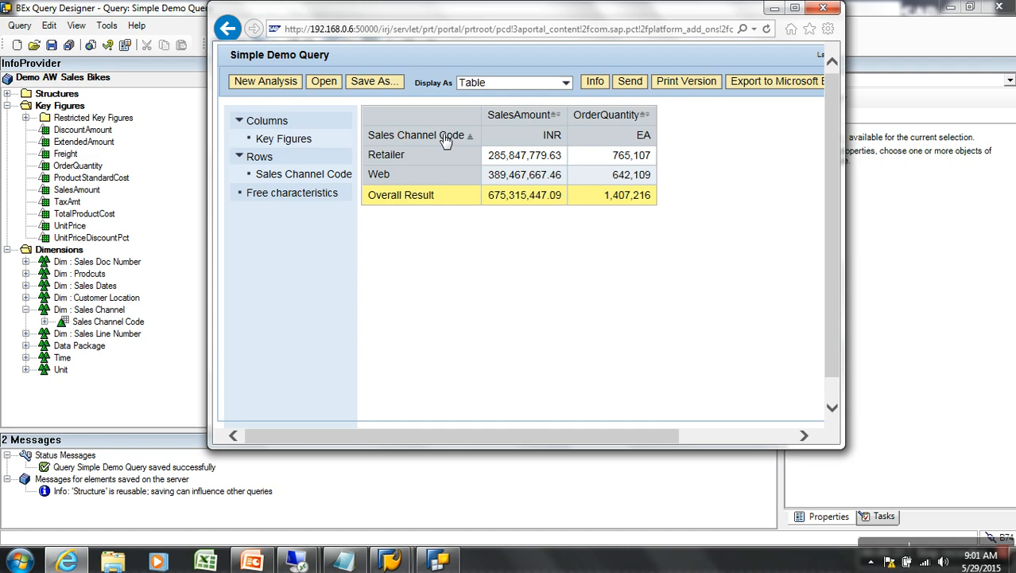
click(578, 467)
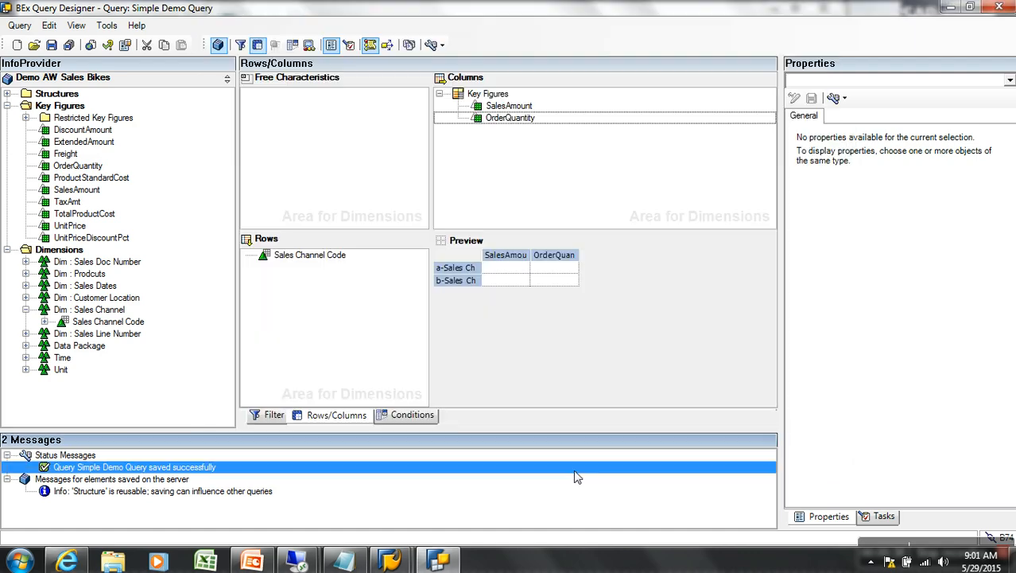
- Change the description of the Sales Channel Code row characteristic to "Mode of Sale" and save the query
click(324, 255)
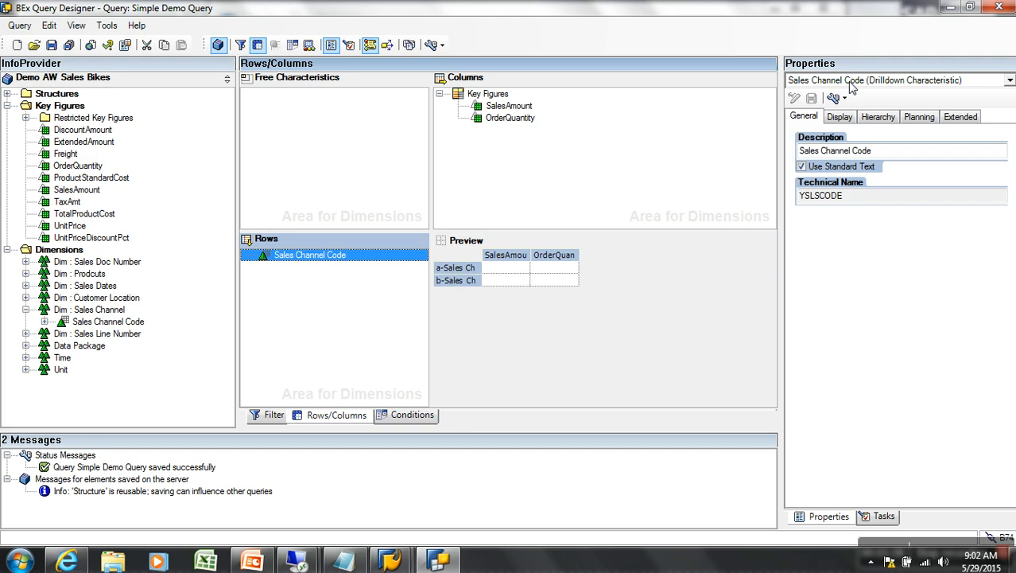
drag(908, 154, 783, 156)
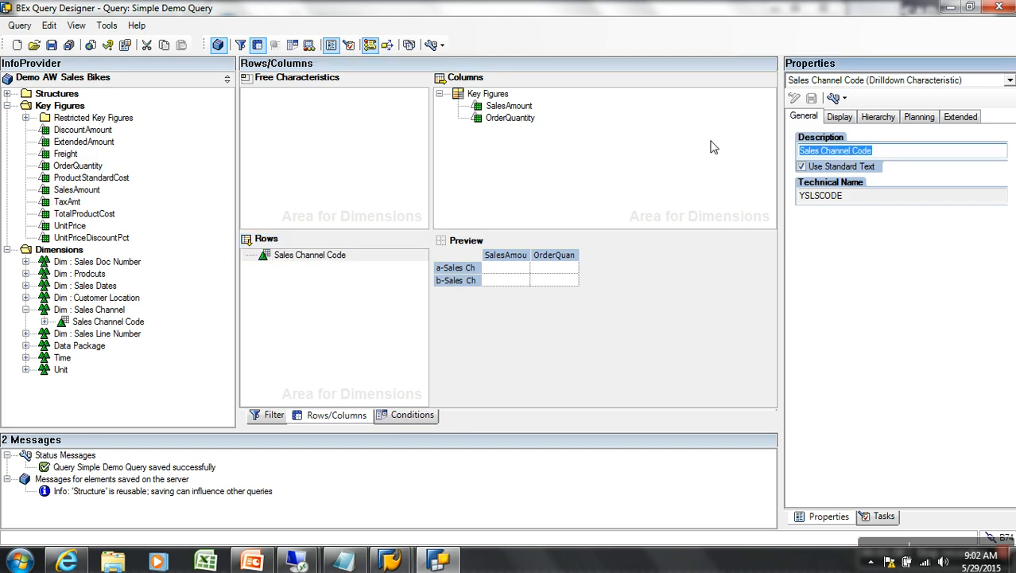
key(BackSpace)
text(Mode)
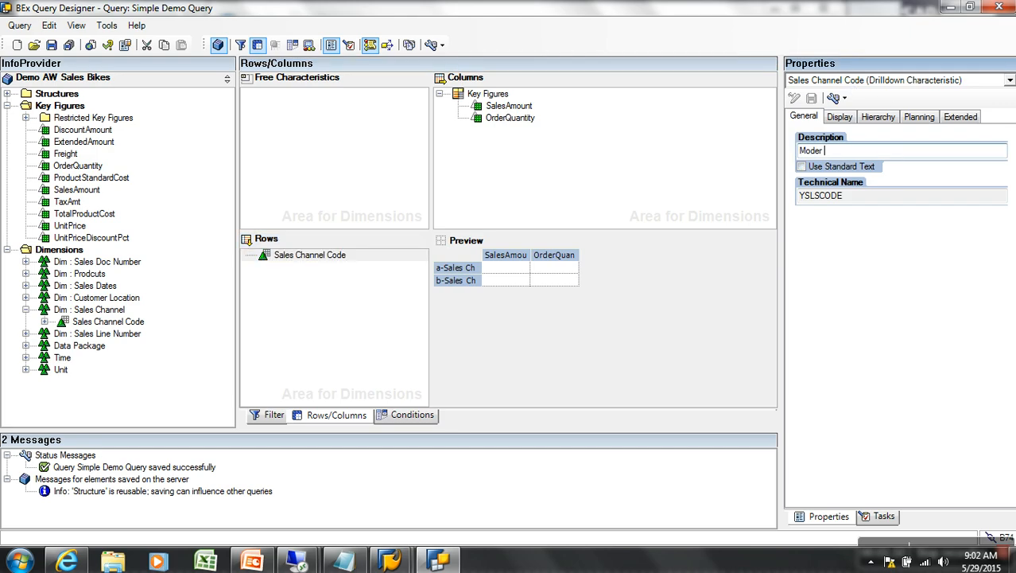
text( of Sale)
click(51, 45)
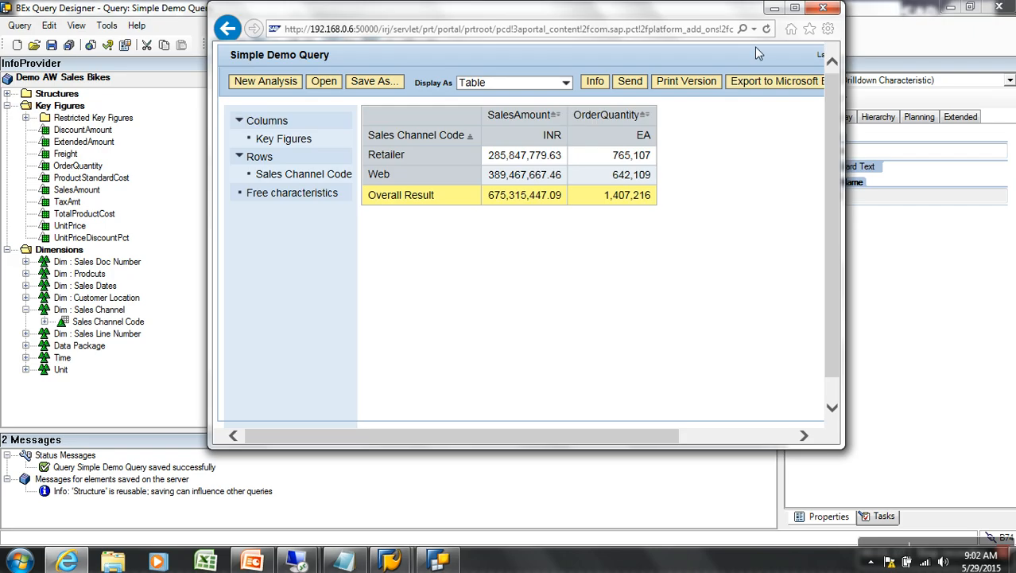
- Refresh the report in Internet Explorer, compare its row heading and texts with the characteristic's properties, and return to BEx Query Designer
click(765, 32)
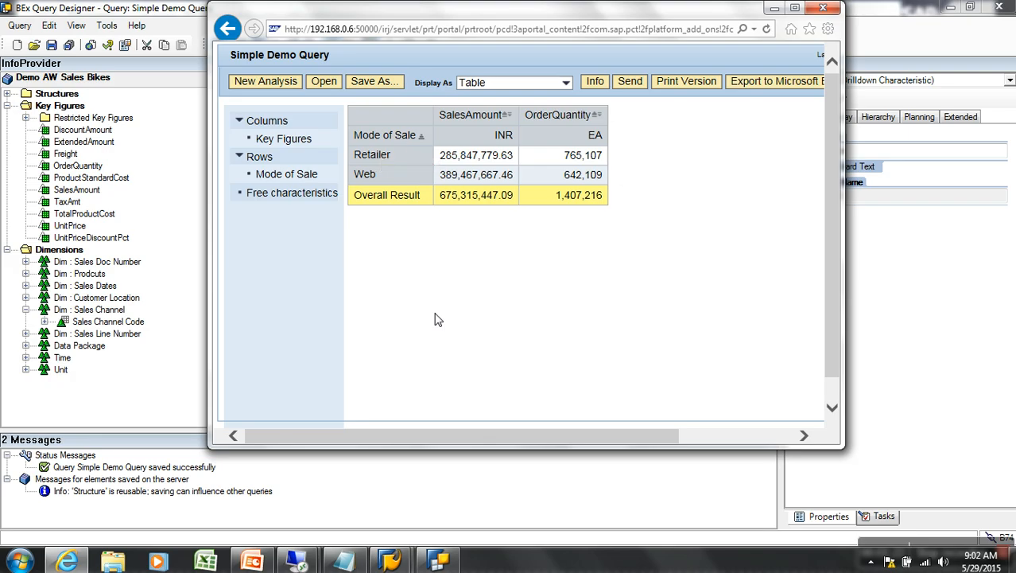
key(alt+Tab)
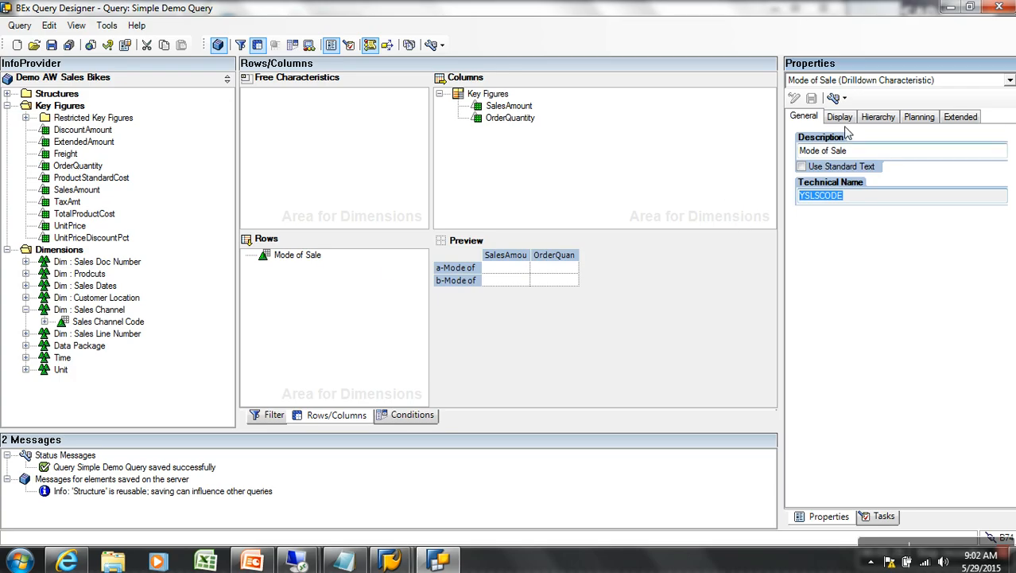
key(alt+Tab)
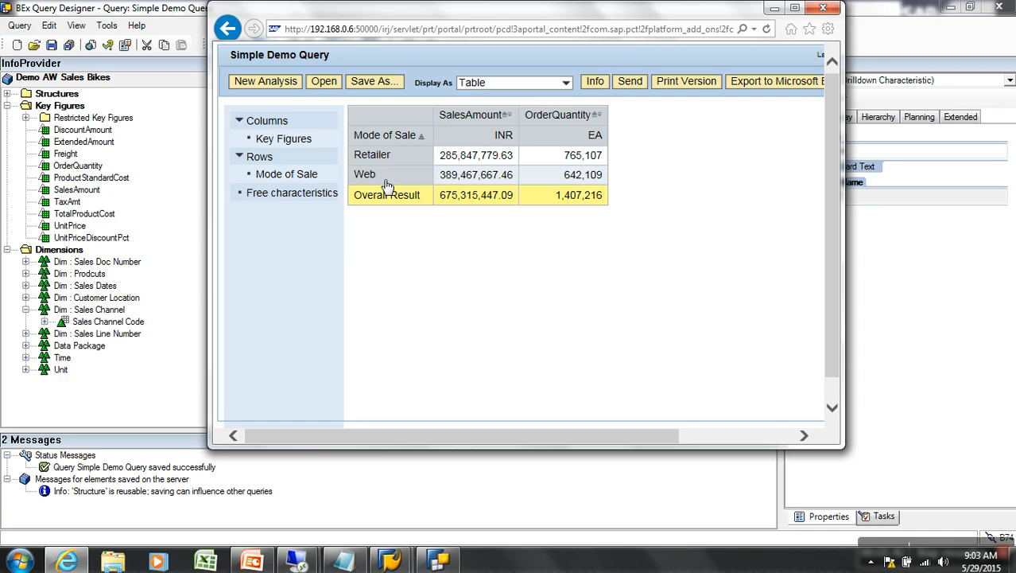
key(alt+Tab)
- Set the value display of the Mode of Sale characteristic to Key and Text and save the query
click(848, 118)
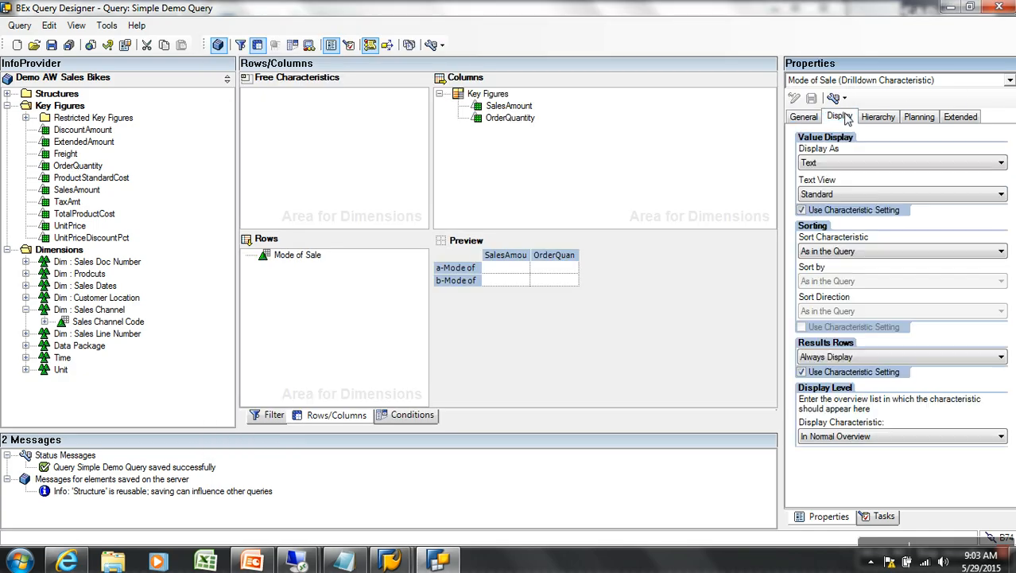
click(828, 164)
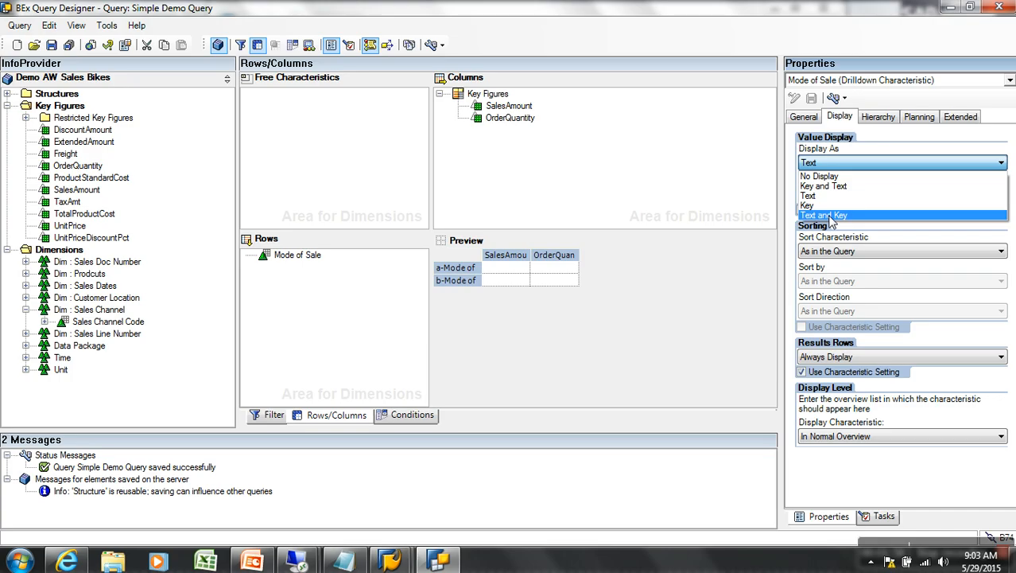
click(825, 185)
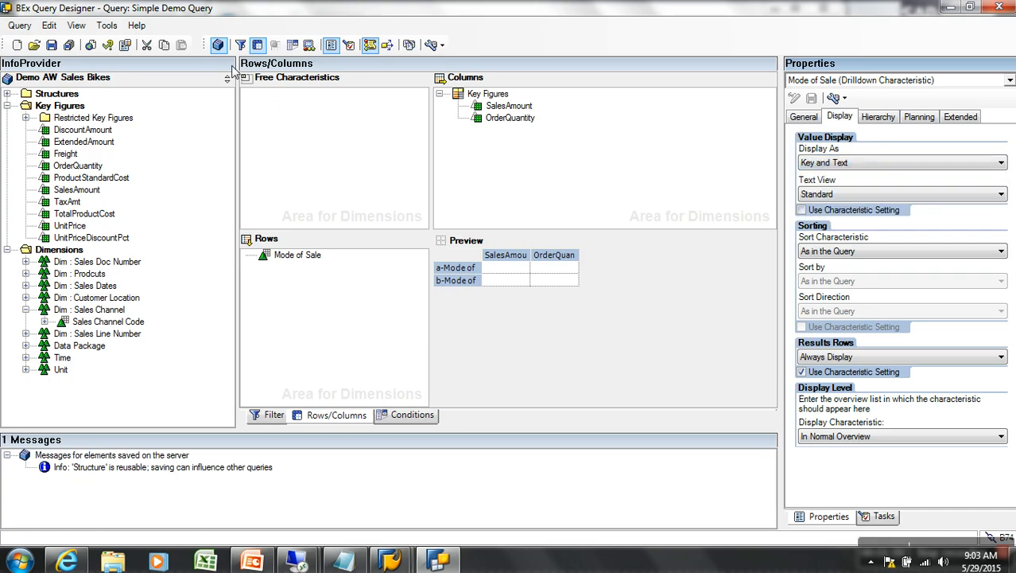
click(51, 46)
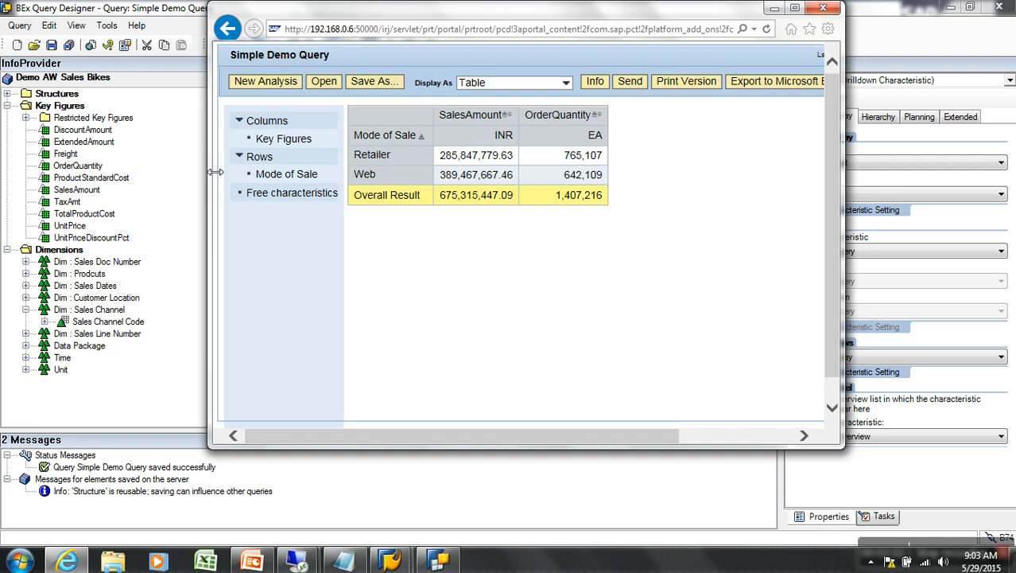
- Refresh the report in Internet Explorer to examine the sales channel keys and texts, and return to BEx Query Designer
click(766, 30)
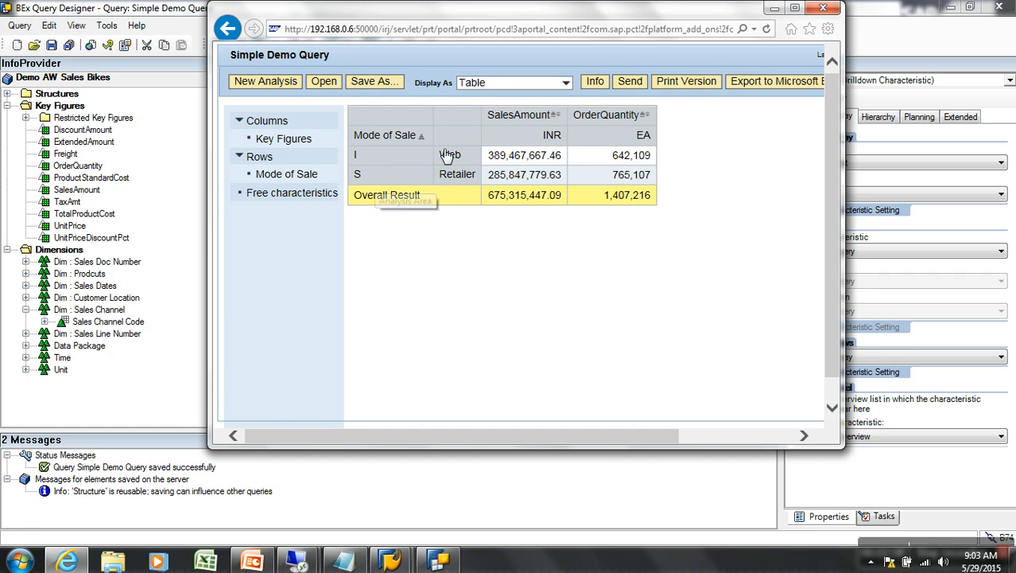
key(alt+Tab)
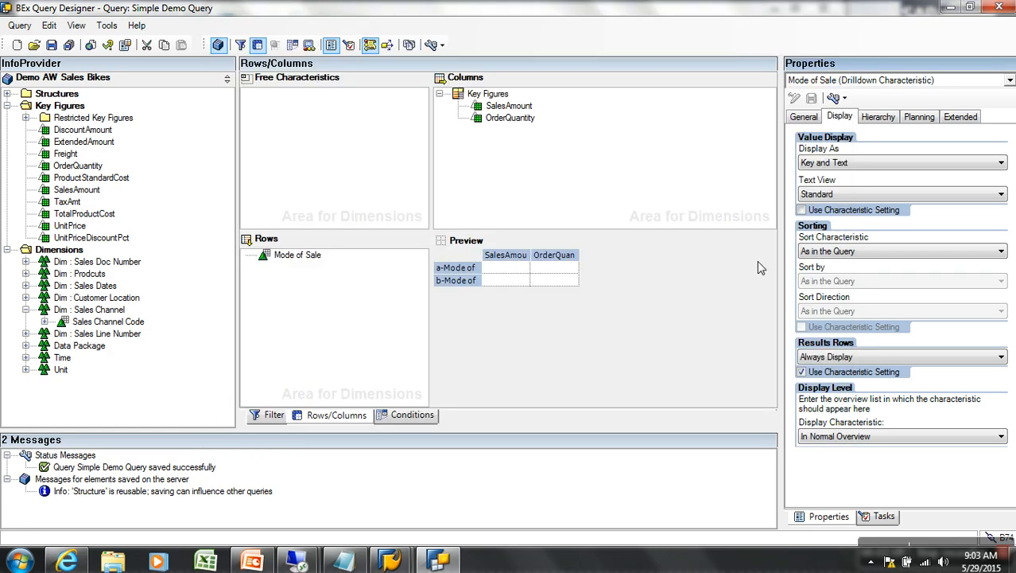
key(alt+Tab)
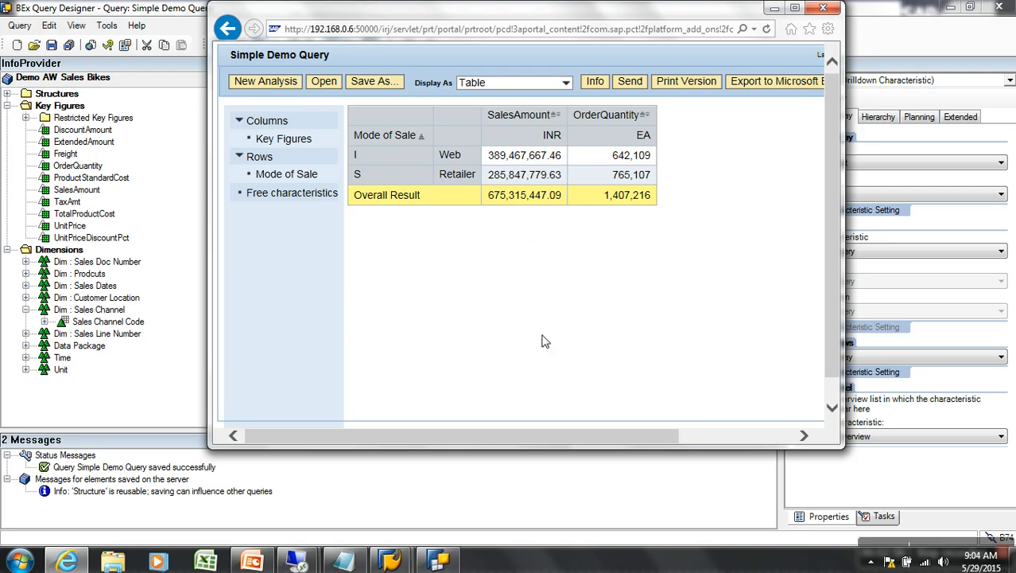
click(505, 507)
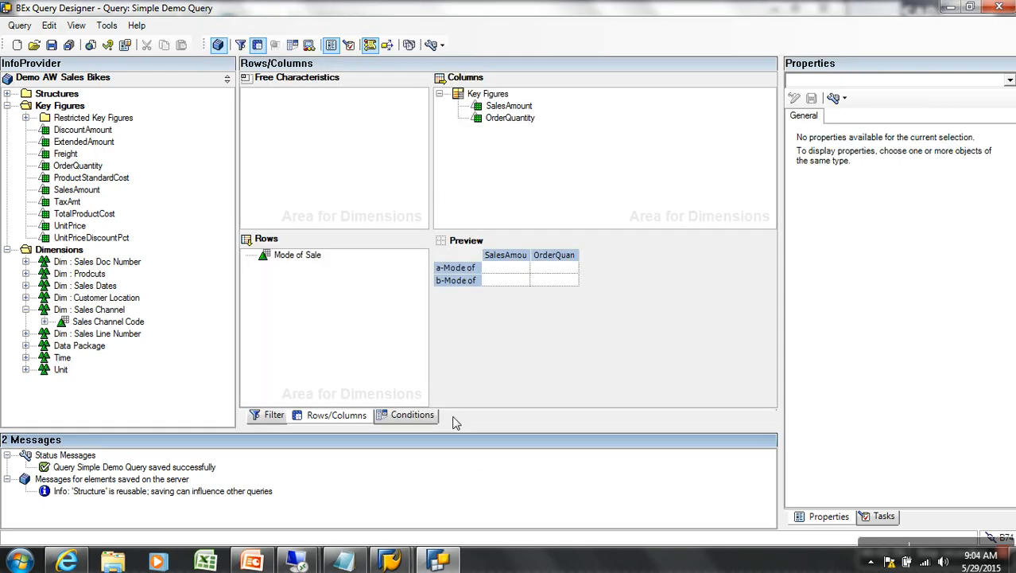
- Replace Mode of Sale in the rows with Geography Key from the Customer Location dimension
click(309, 261)
drag(308, 261, 155, 264)
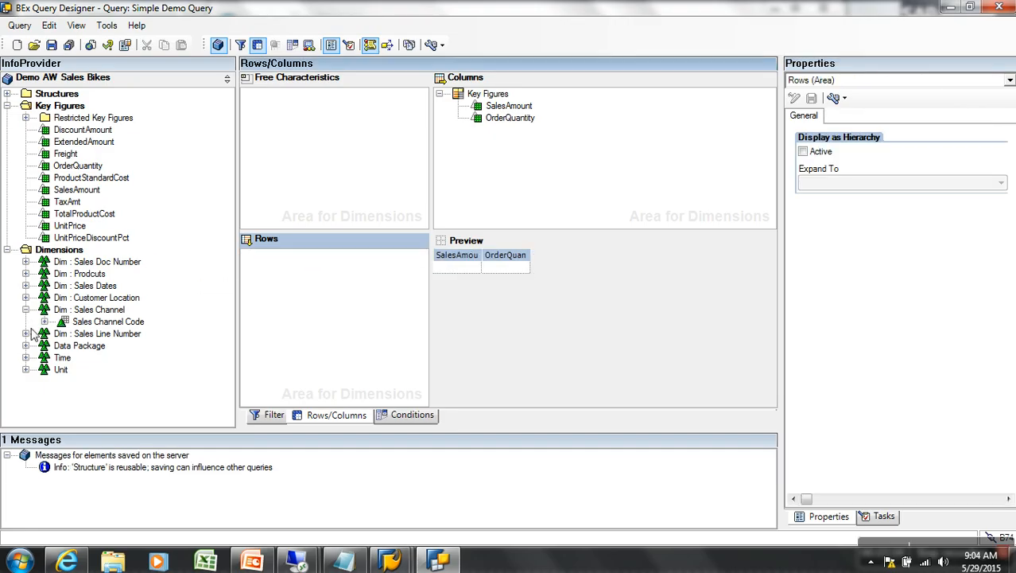
click(26, 297)
drag(115, 347, 311, 280)
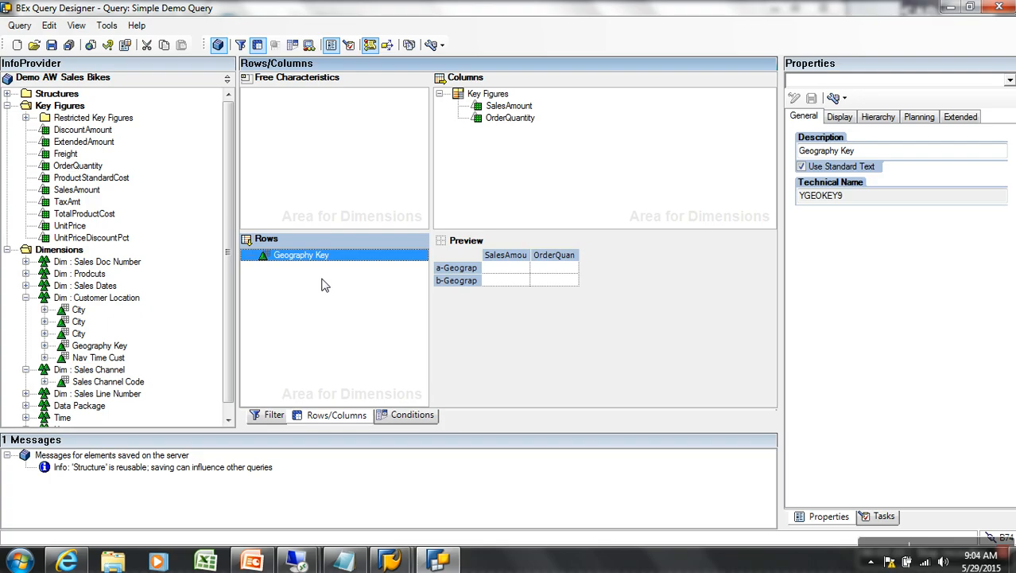
- Add the City attribute of Geography Key beneath that characteristic in the rows and save the query
click(44, 345)
scroll(86, 319, down, 2)
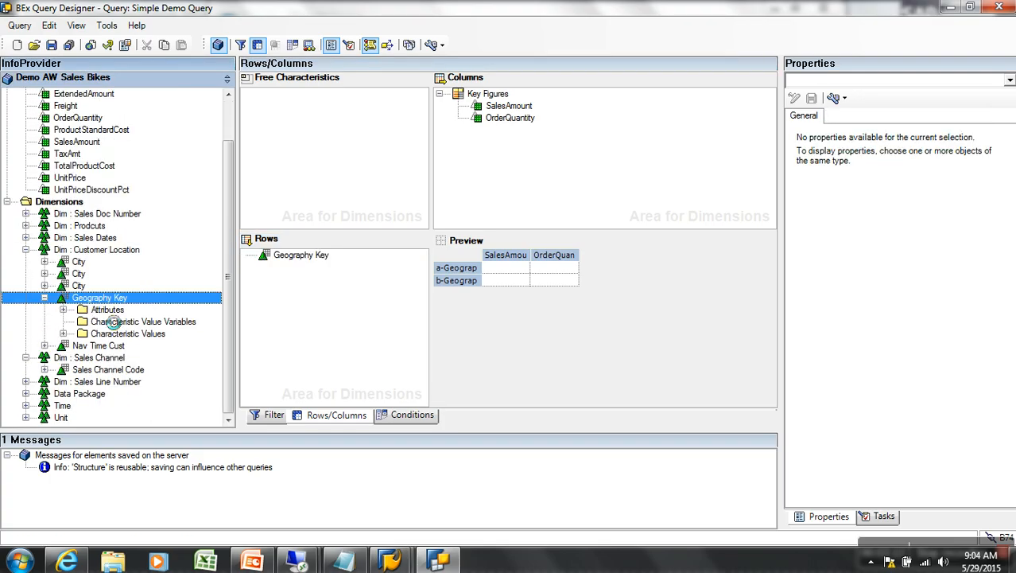
click(68, 313)
click(63, 310)
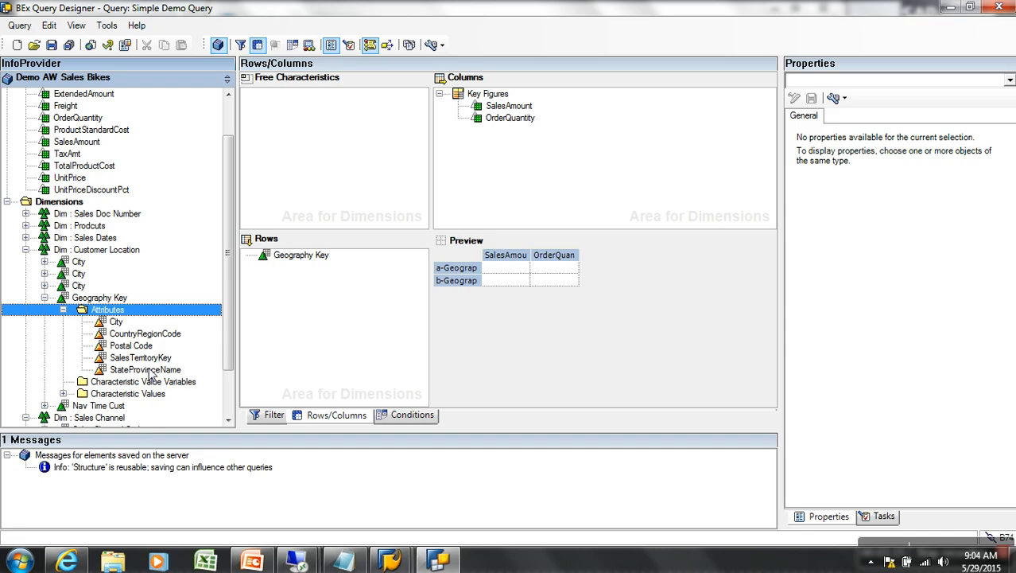
drag(116, 322, 302, 274)
click(50, 45)
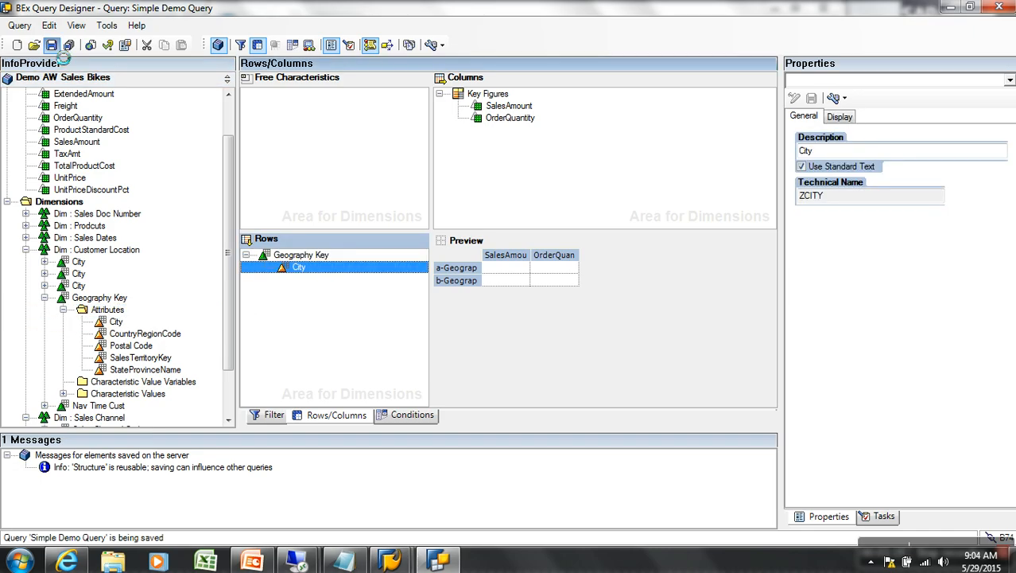
- Review the Geography Key and City report in Internet Explorer and close its browser window
click(67, 560)
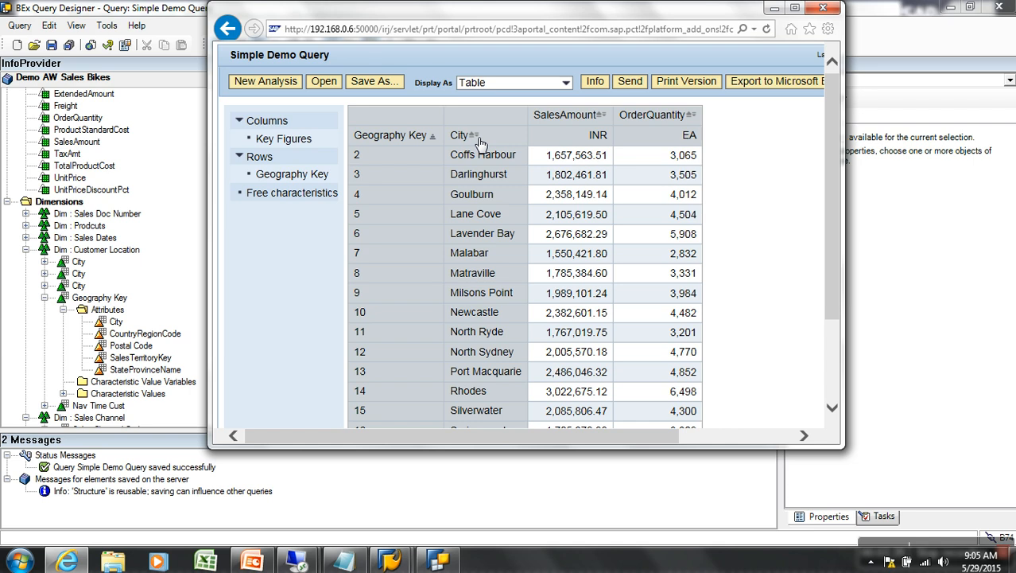
click(823, 8)
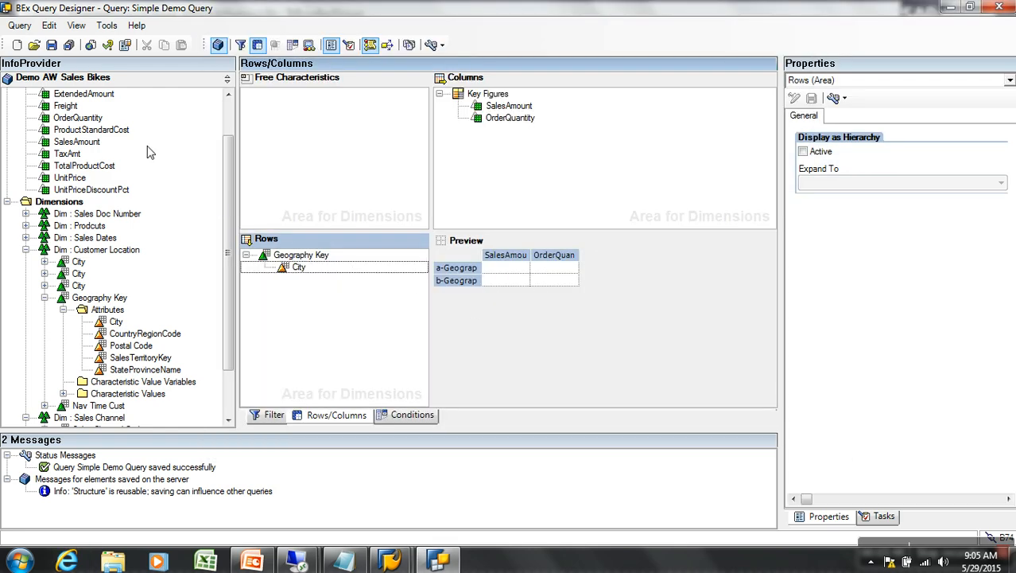
- Run the query on the web and load its address with the host name replaced by 192.168.0.6, keeping port 50000
click(90, 44)
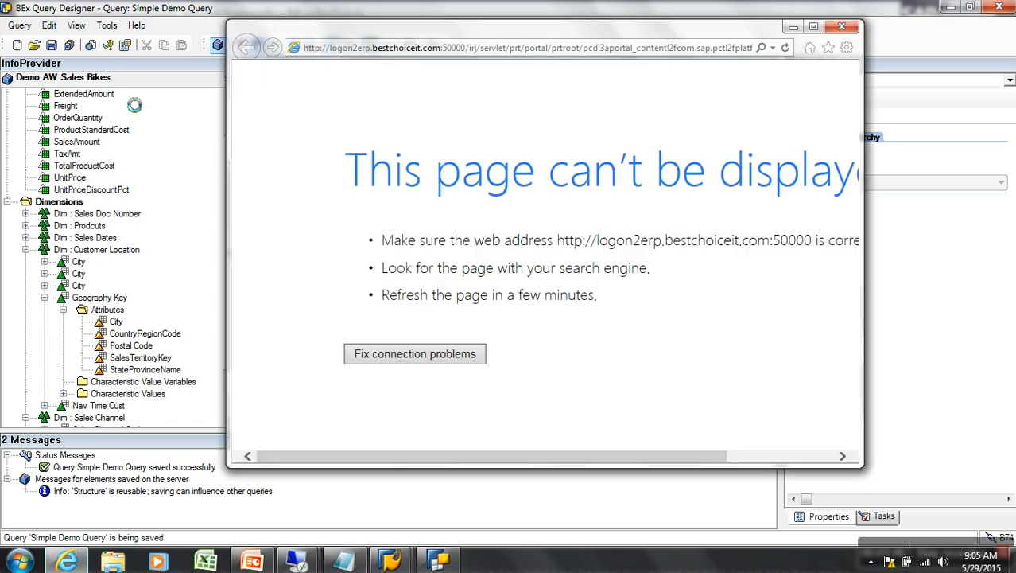
click(350, 49)
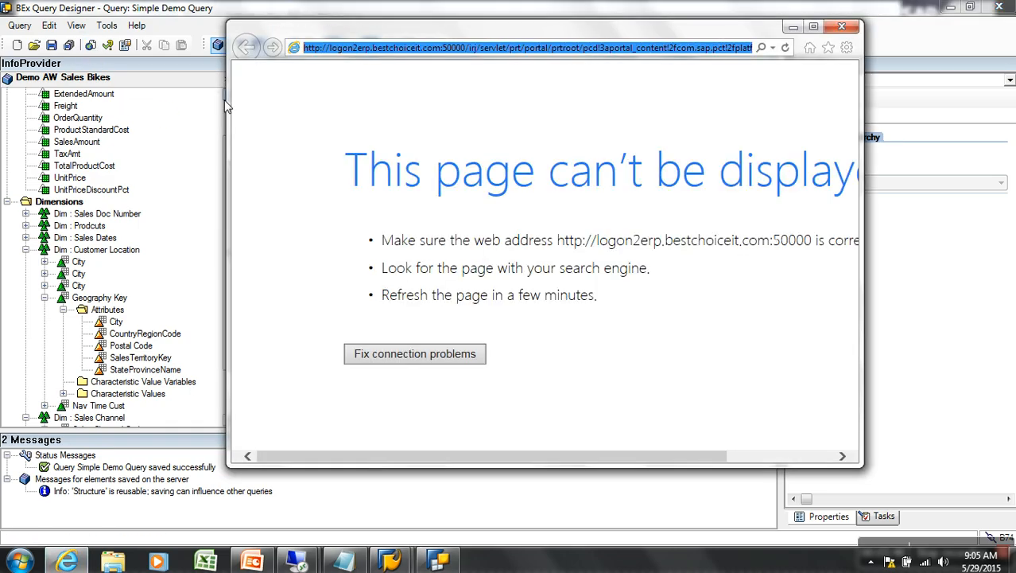
key(Home)
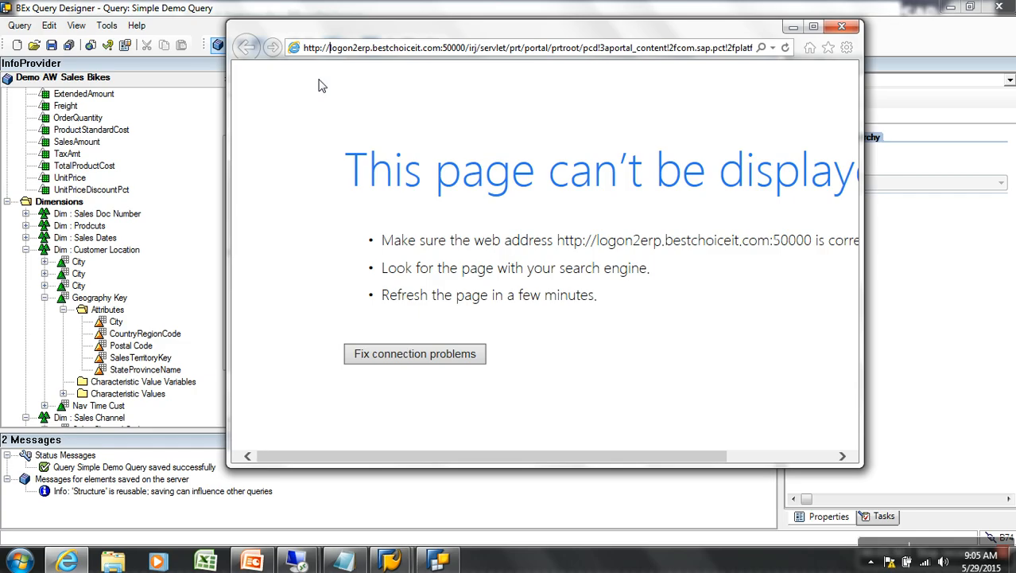
key(Delete)
key(Delete)
key(Delete)
key(Delete)
key(Delete)
key(Delete)
key(Delete)
key(Delete)
key(Delete)
key(Delete)
key(Delete)
key(Delete)
key(Delete)
key(Delete)
key(Delete)
key(Delete)
key(Delete)
key(Delete)
key(Delete)
key(Delete)
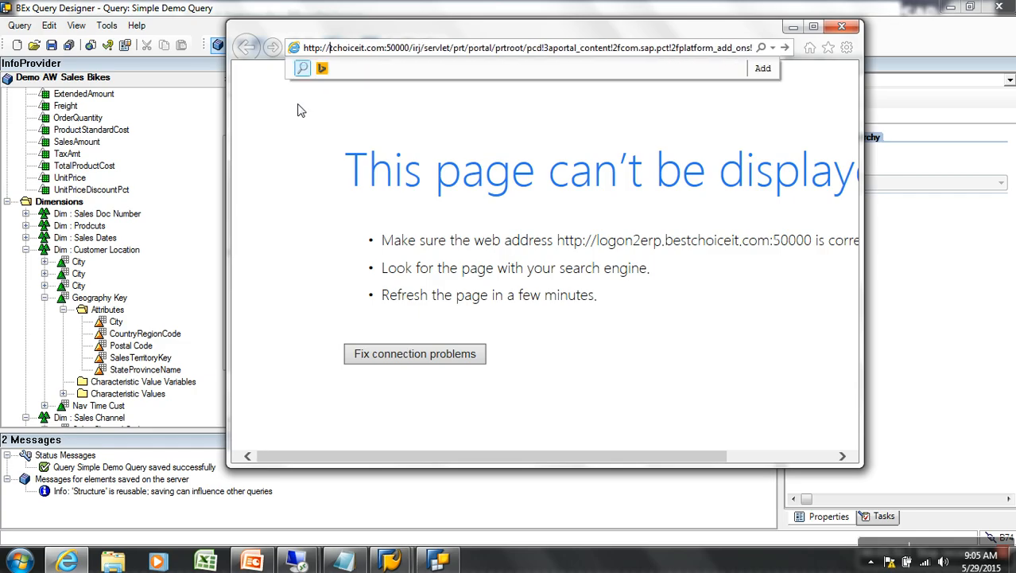
key(Delete)
key(Delete)
key(Delete)
key(Delete)
key(Delete)
key(Delete)
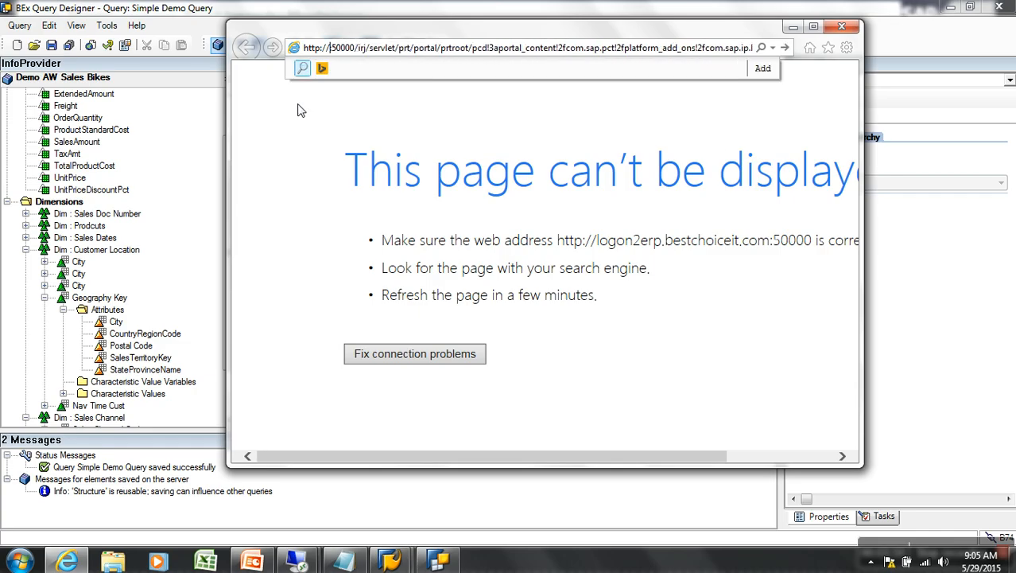
text(192.168)
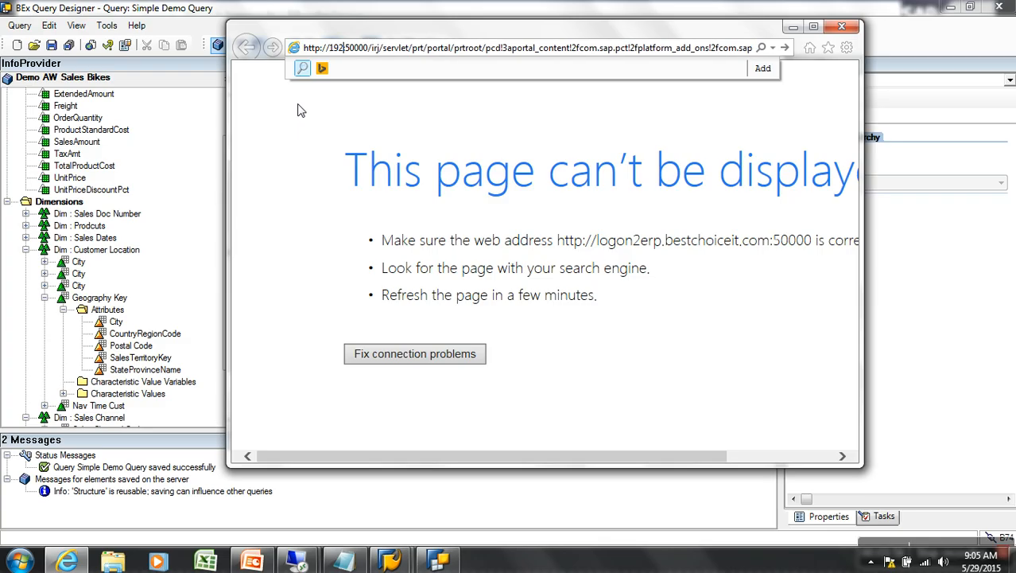
text(.0.6:)
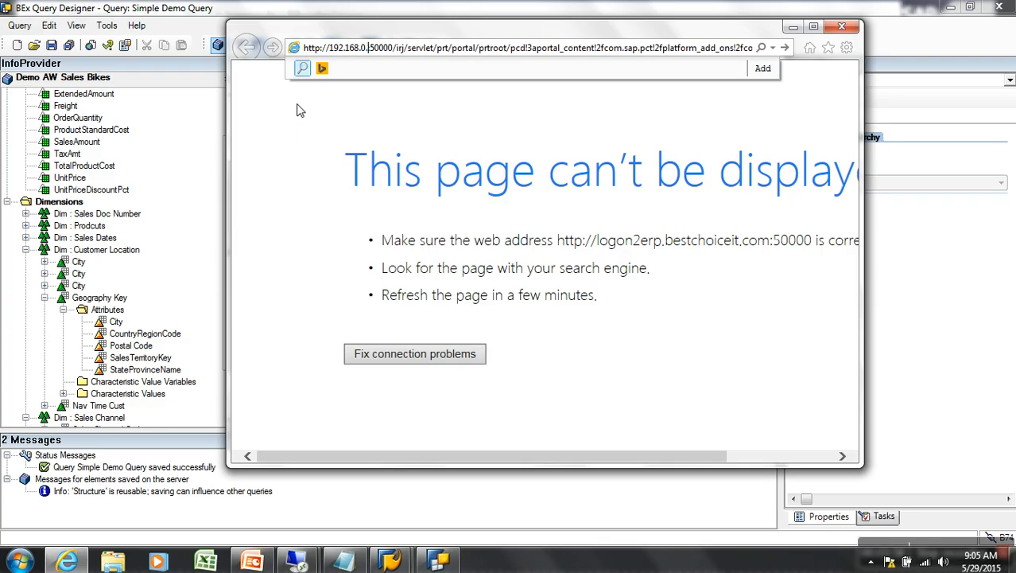
key(Return)
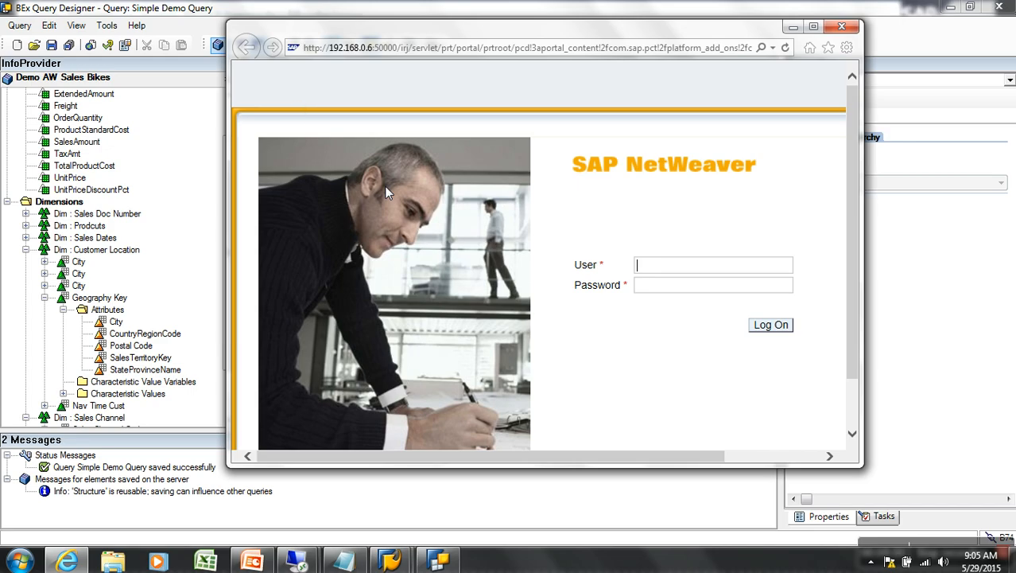
- Log on to the SAP NetWeaver portal with the account's user name and password to open the query report
text(sapuser)
key(Tab)
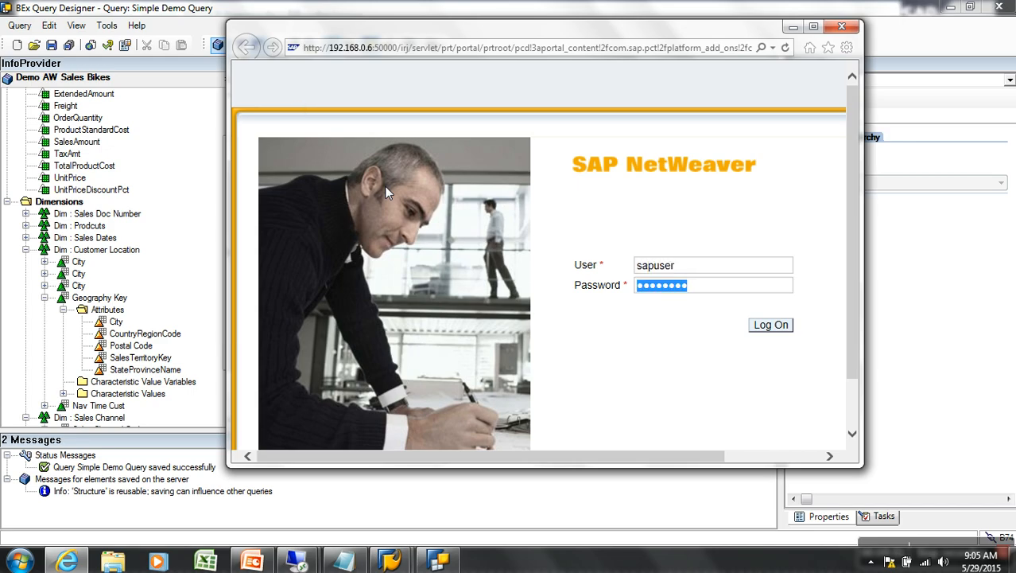
click(770, 326)
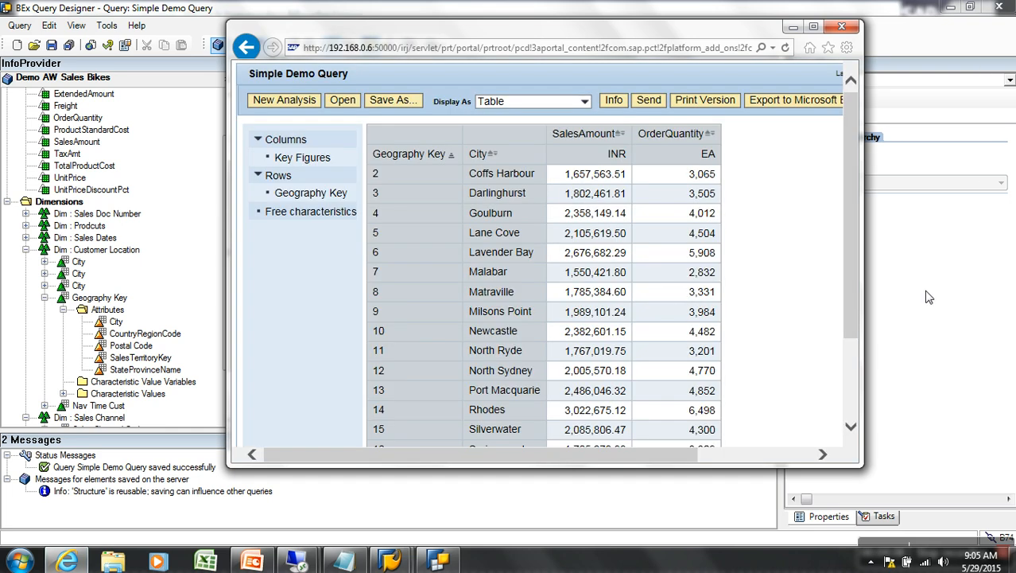
- Switch back to BEx Query Designer and remove the City attribute beneath Geography Key in the rows
click(927, 297)
click(301, 258)
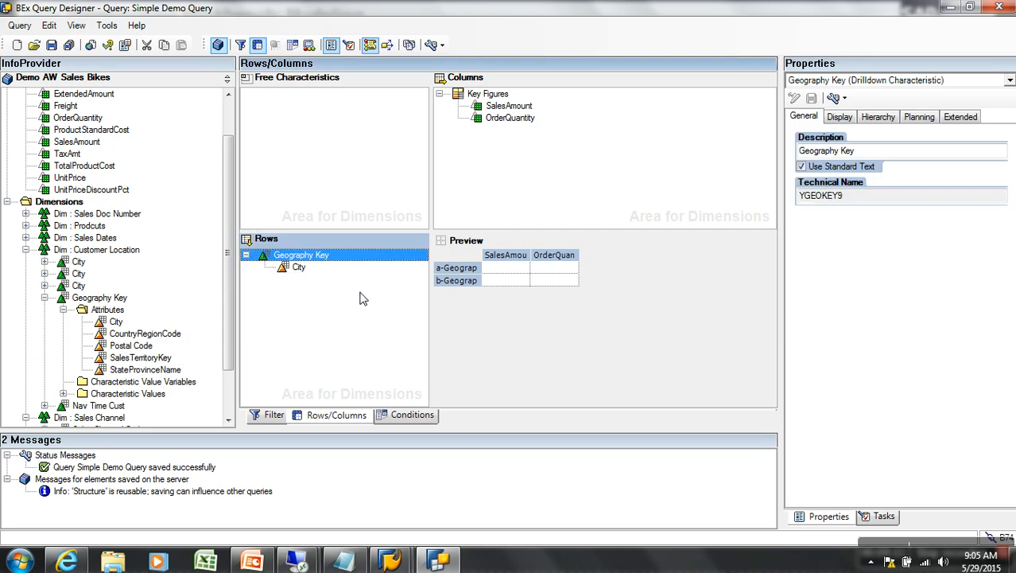
click(302, 269)
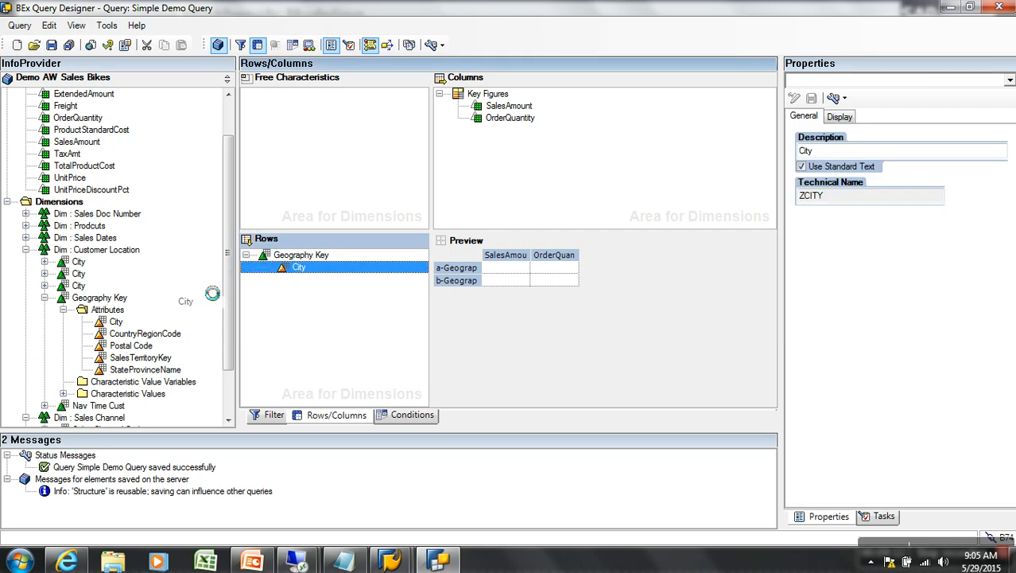
key(Delete)
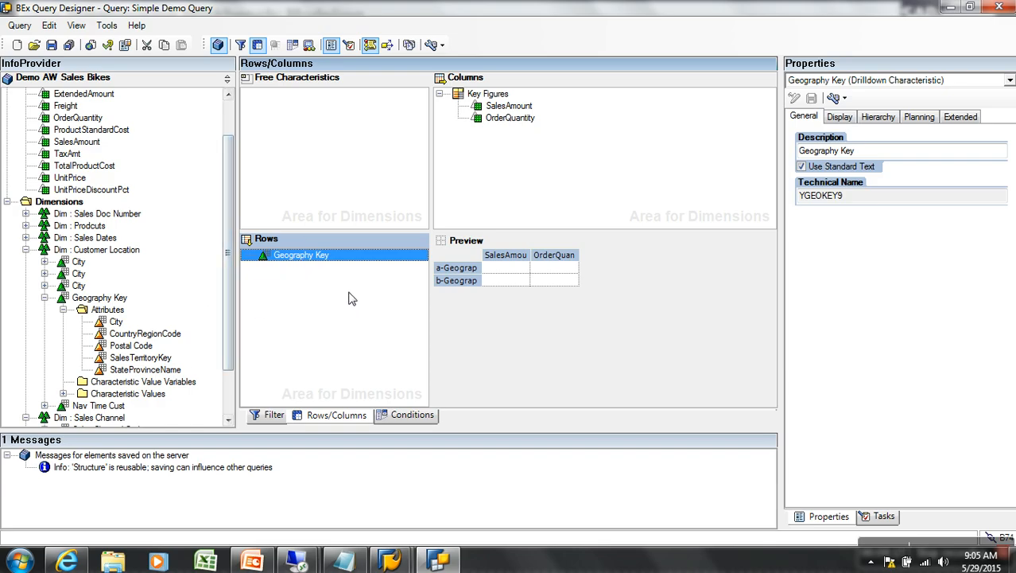
- Set the value display of Geography Key to Key and Text and save the query
click(841, 120)
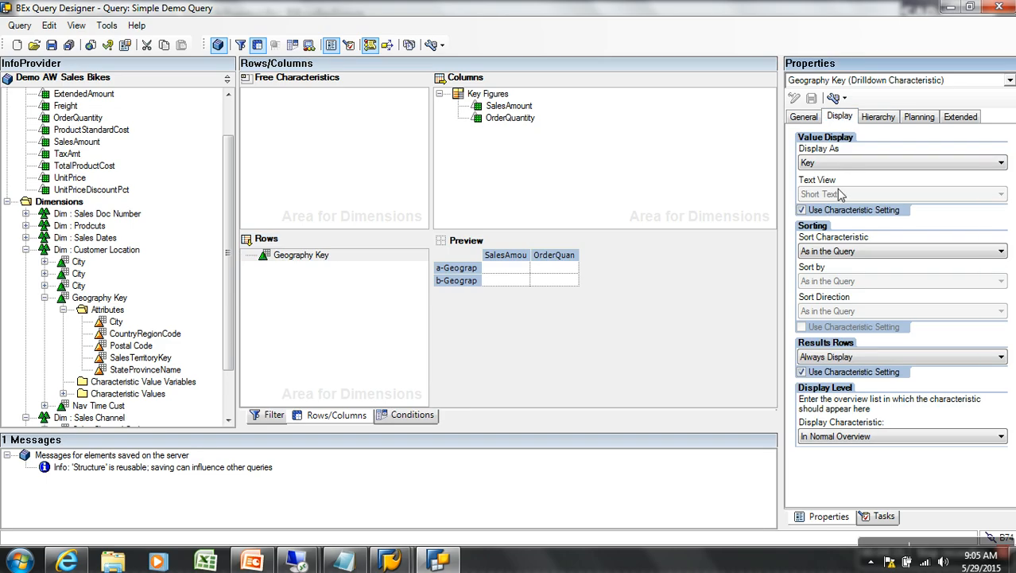
click(849, 163)
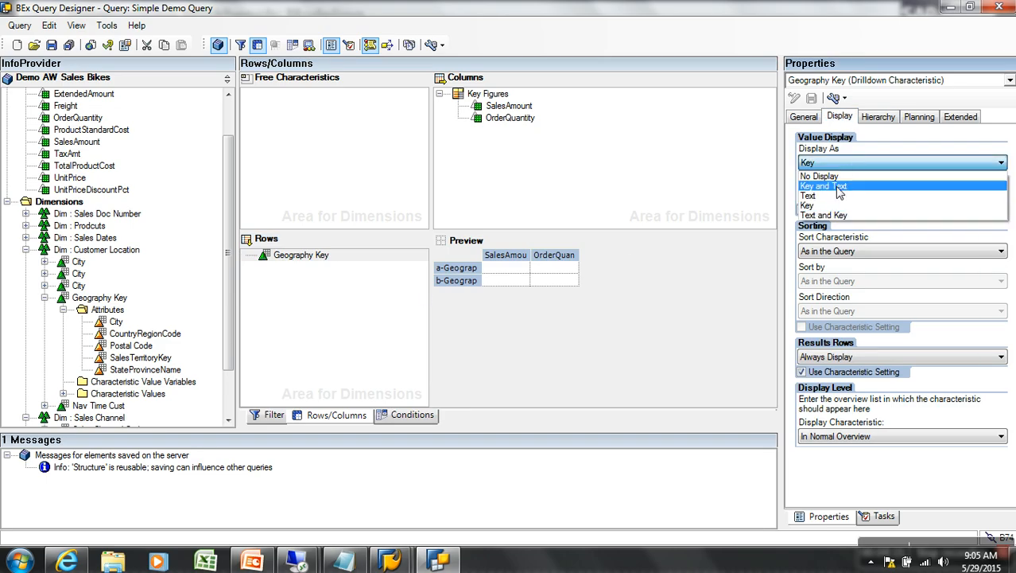
click(839, 188)
click(52, 45)
- Switch to Internet Explorer, refresh the Simple Demo Query report and check the keys and texts of Geography Key
key(alt+Tab)
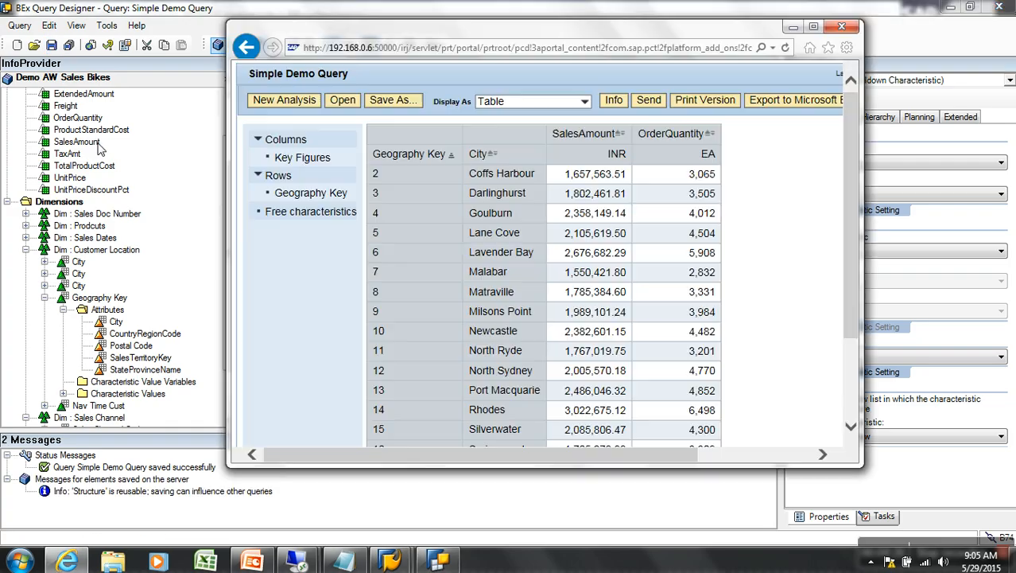
click(785, 49)
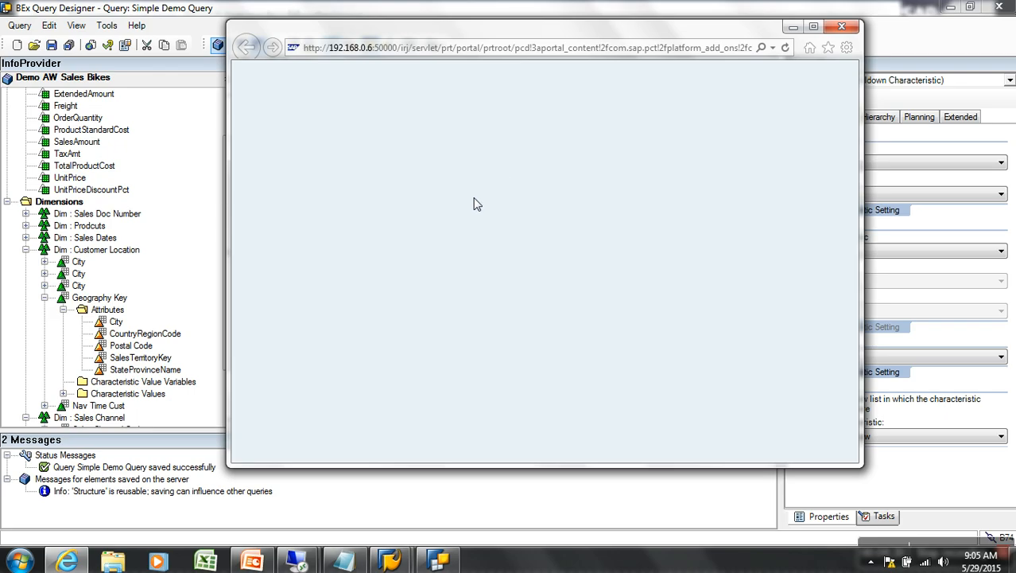
scroll(497, 374, down, 3)
scroll(487, 348, up, 3)
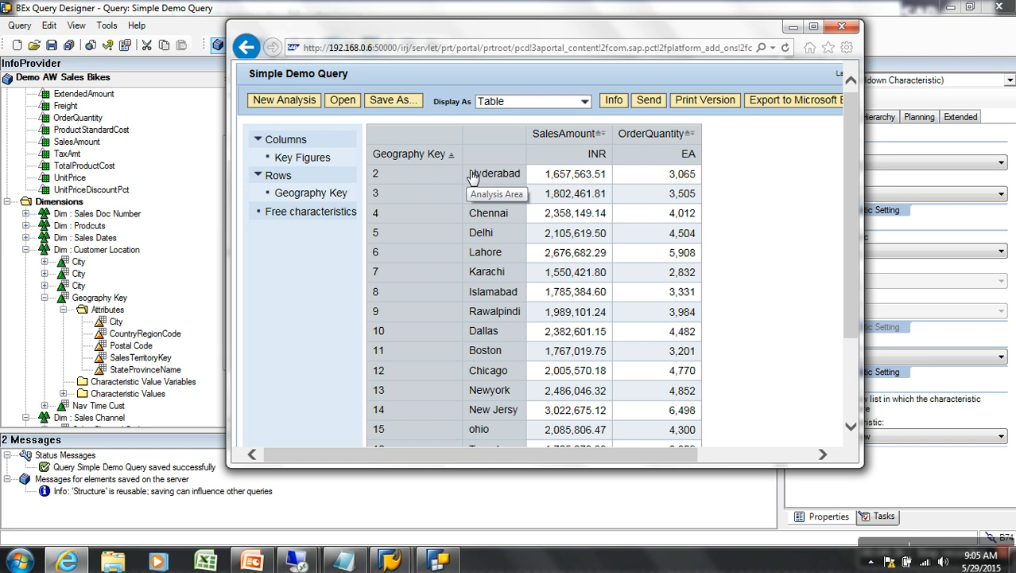
- Switch to BEx Query Designer and examine the Text View options of Geography Key without changing the setting
key(alt+Tab)
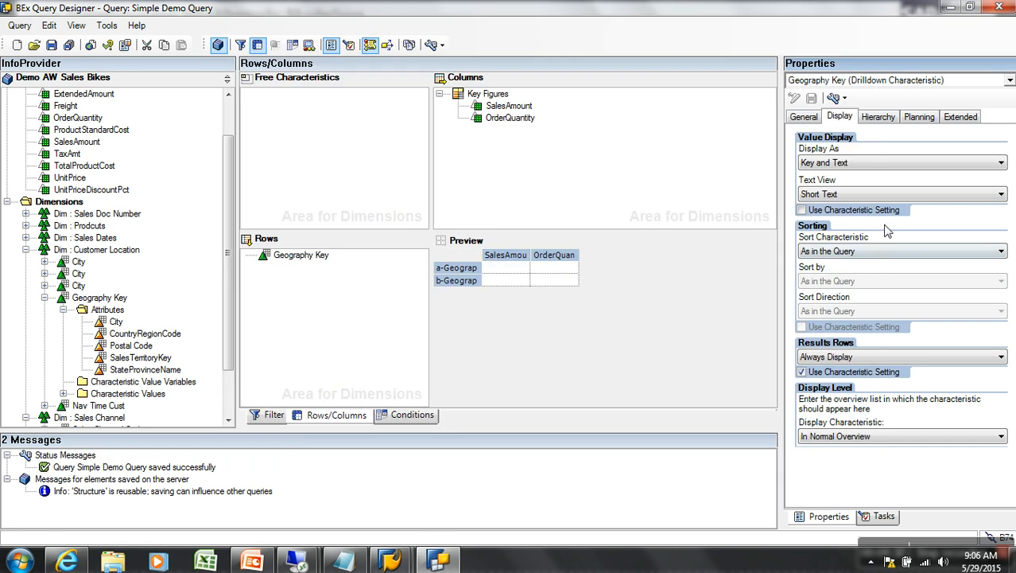
click(855, 195)
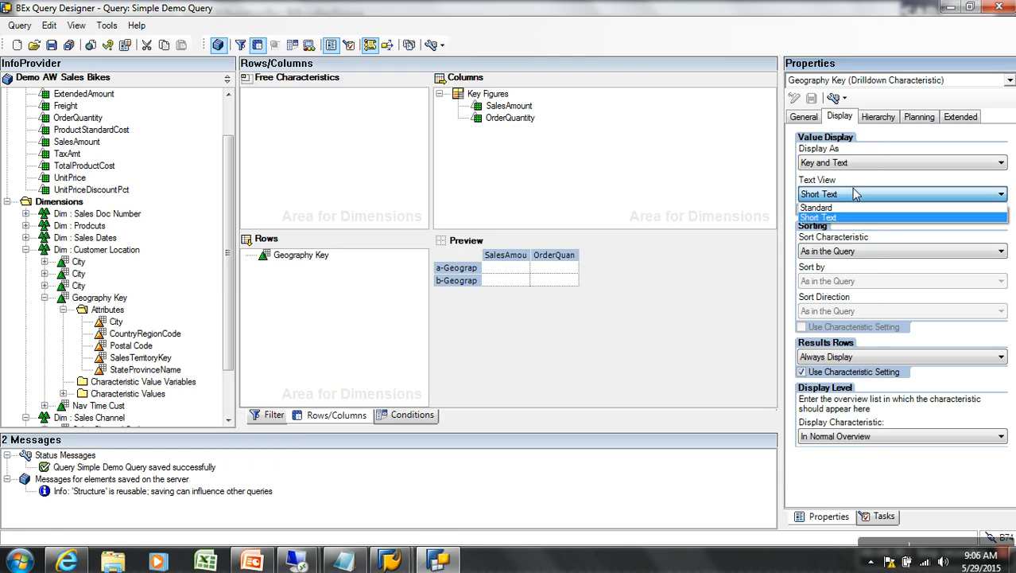
click(868, 189)
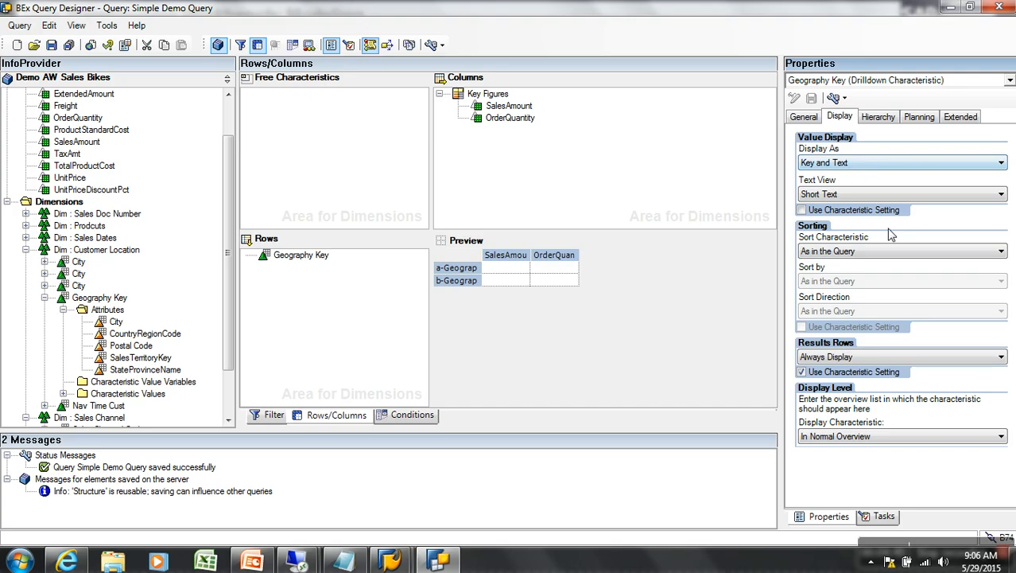
click(885, 194)
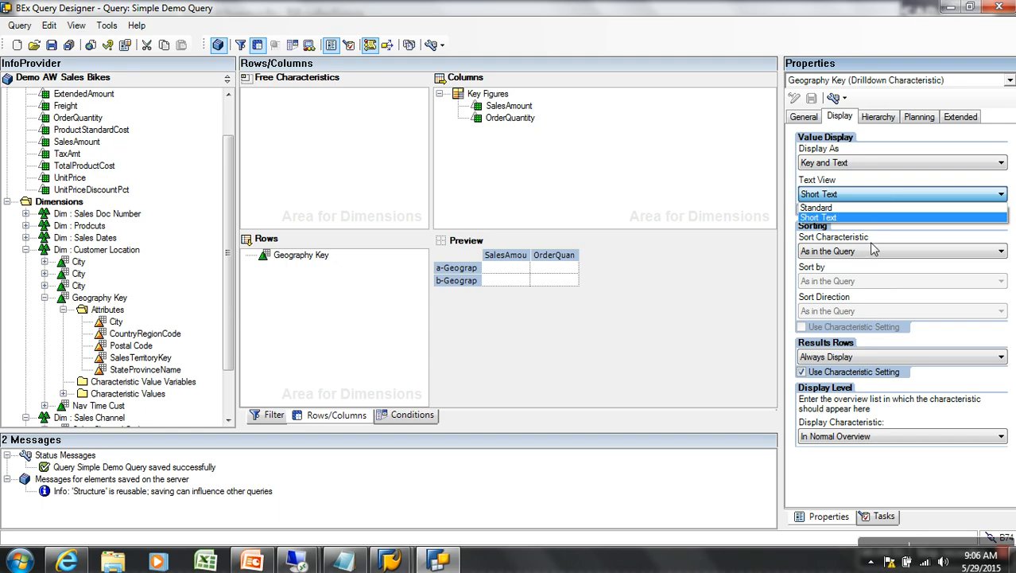
click(877, 191)
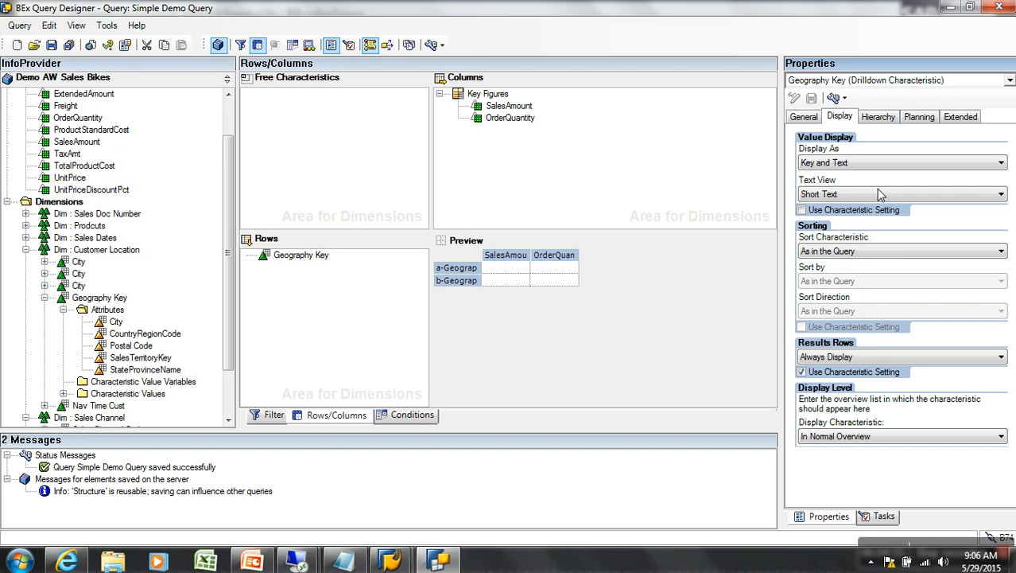
- Switch to the web report in Internet Explorer and page forward to page 2 of the Geography Key table
key(alt+Tab)
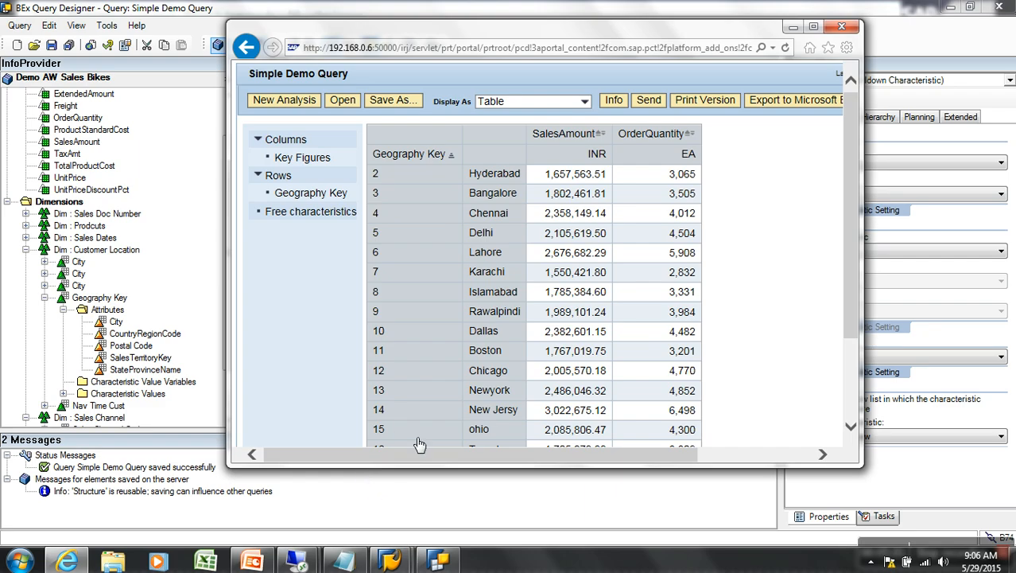
click(853, 372)
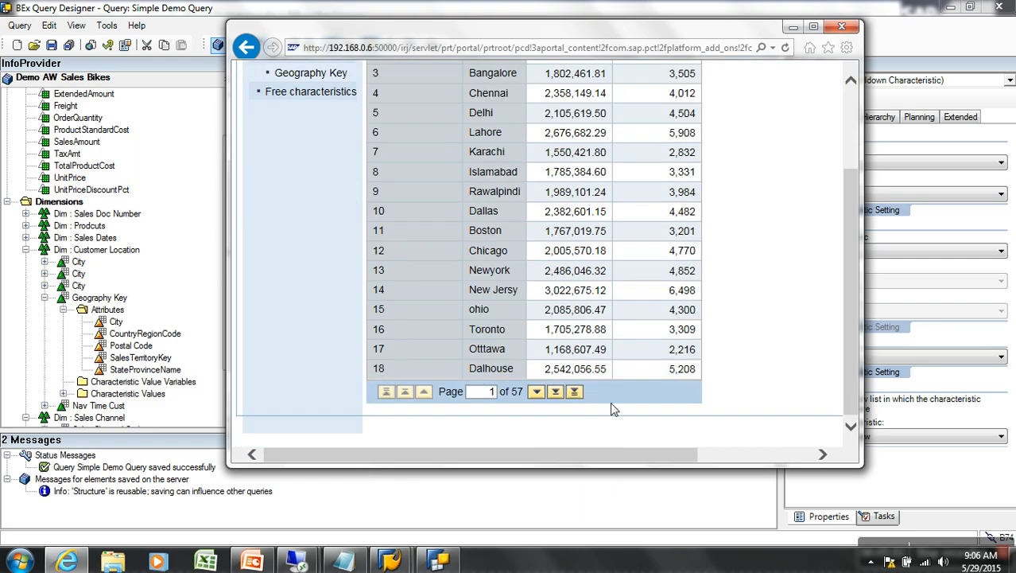
click(537, 392)
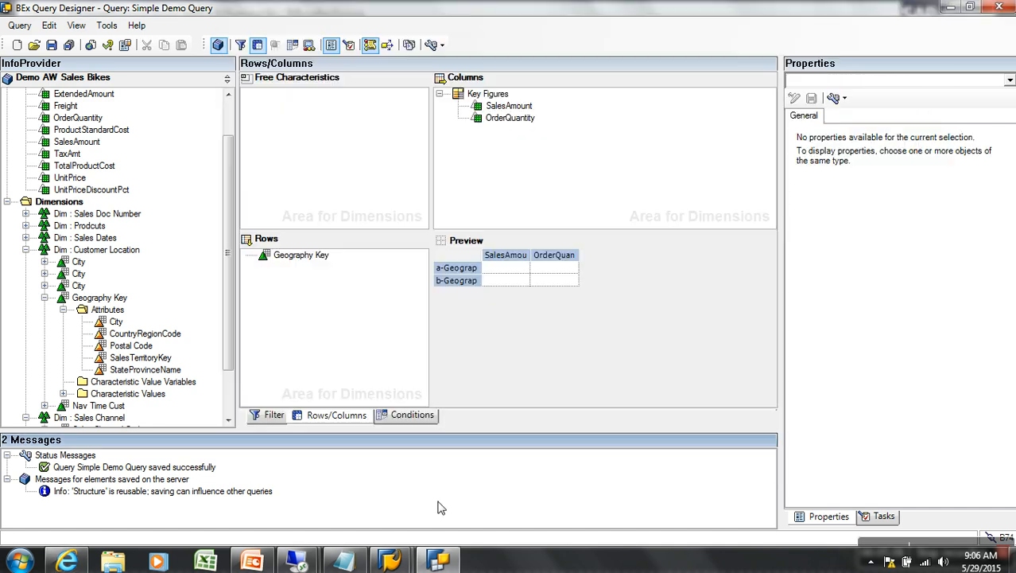
- In BEx Query Designer, start restricting Geography Key in the filter's default values and choose Value Ranges as the selection type
click(270, 417)
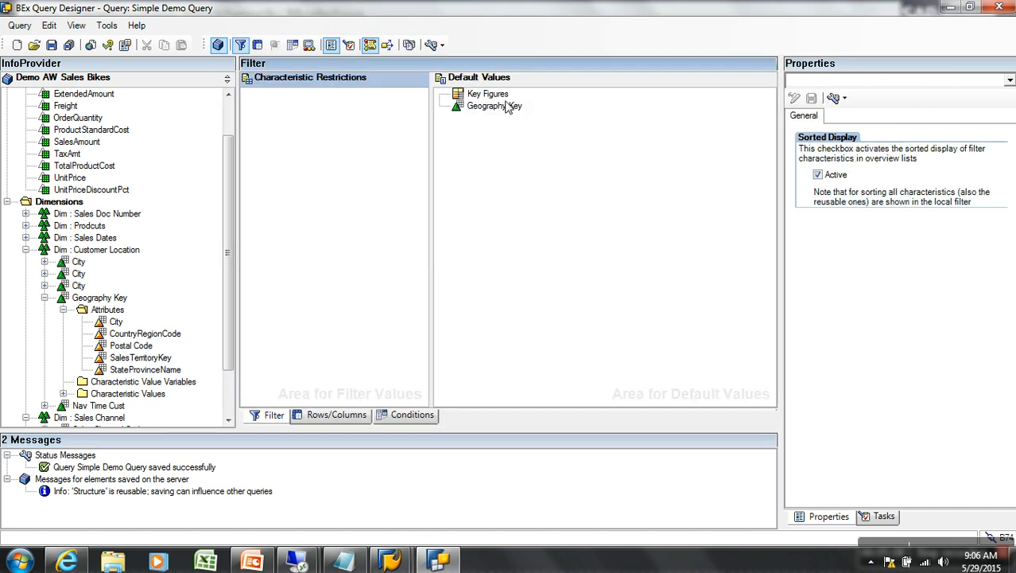
right_click(509, 107)
click(525, 112)
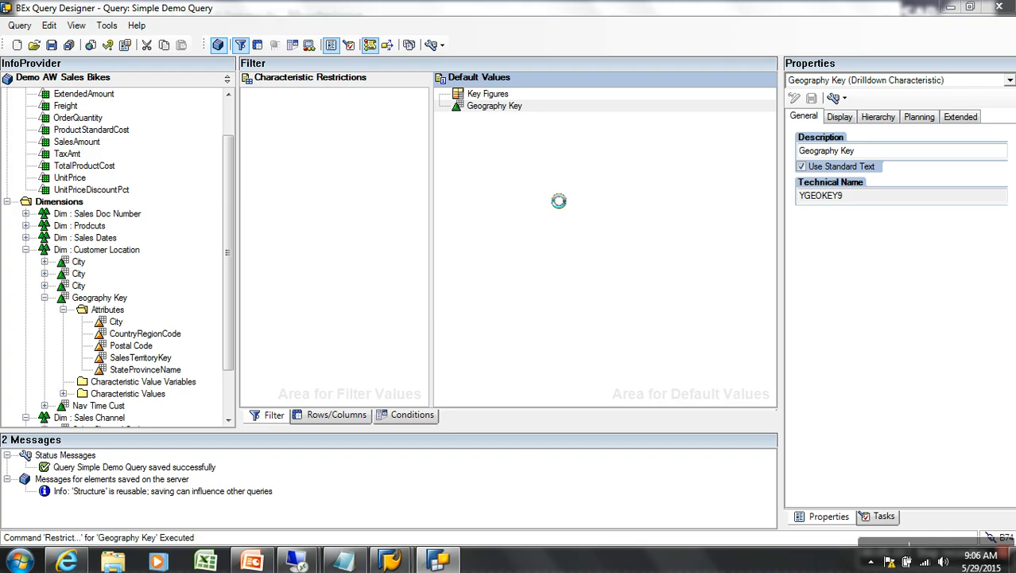
click(403, 161)
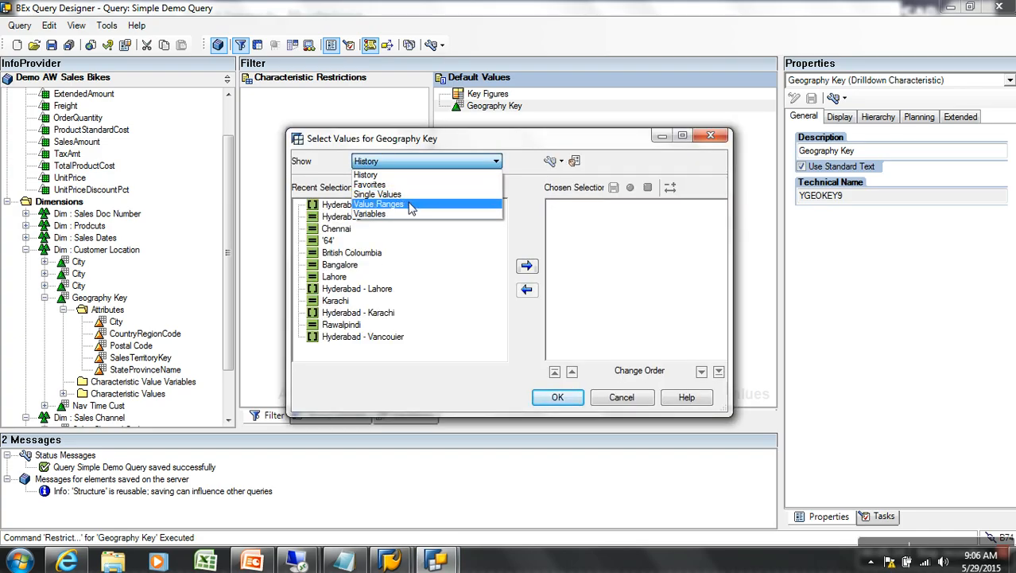
click(411, 204)
- Set the lower limit of the Between range to [2] Hyderabad, chosen from the single values of Geography Key
click(374, 251)
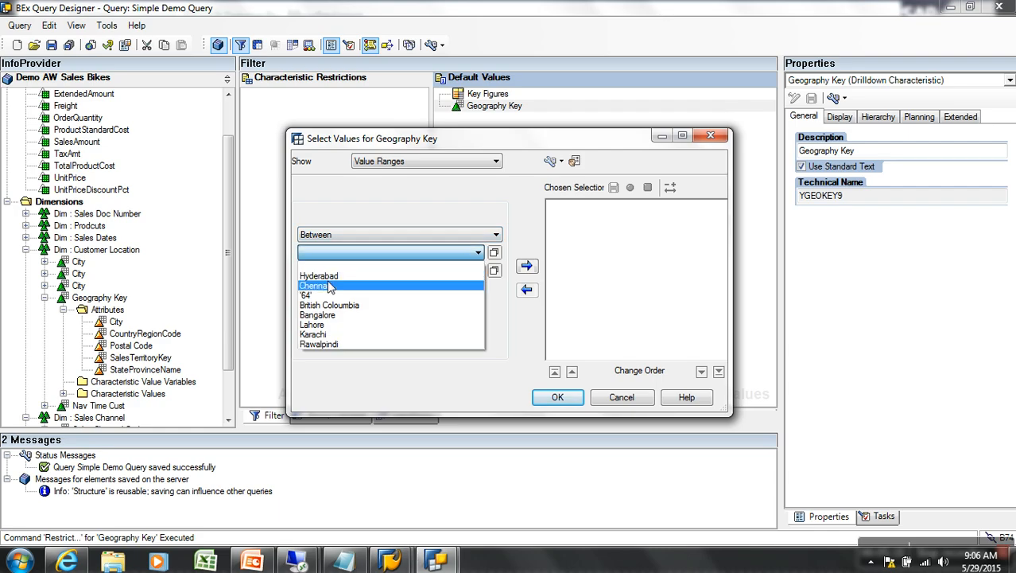
click(495, 253)
click(495, 253)
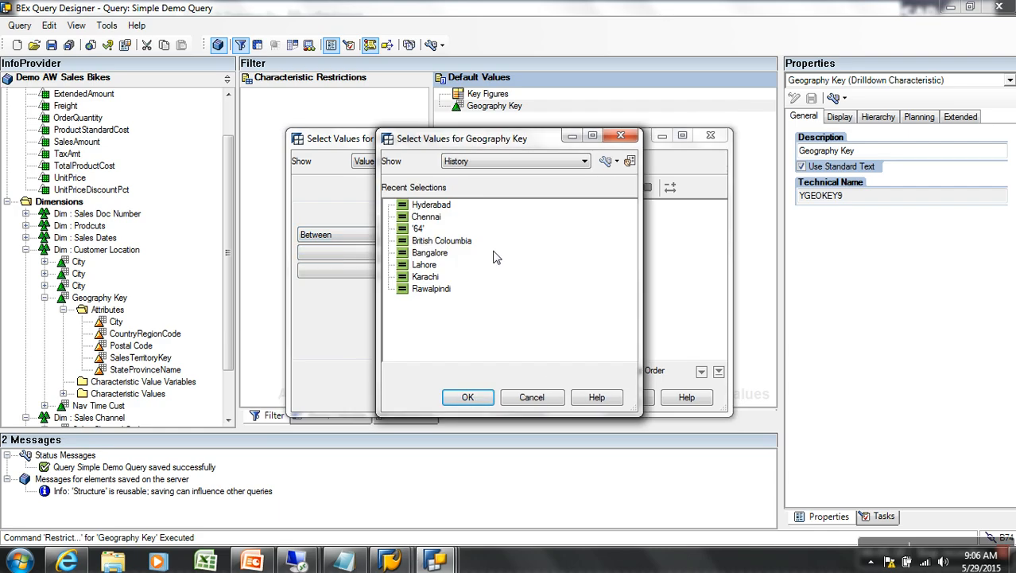
click(481, 162)
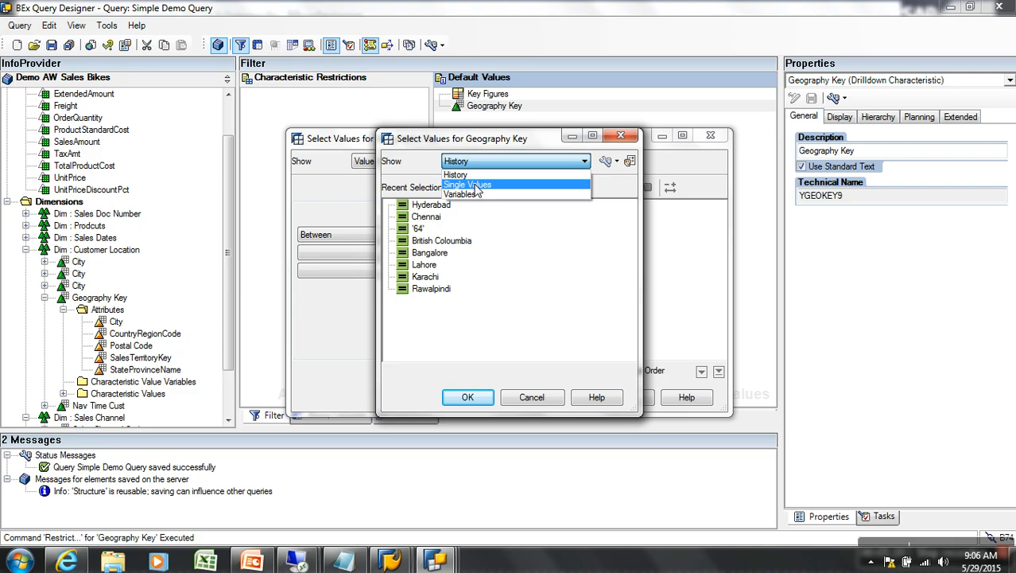
click(477, 182)
click(606, 161)
click(434, 253)
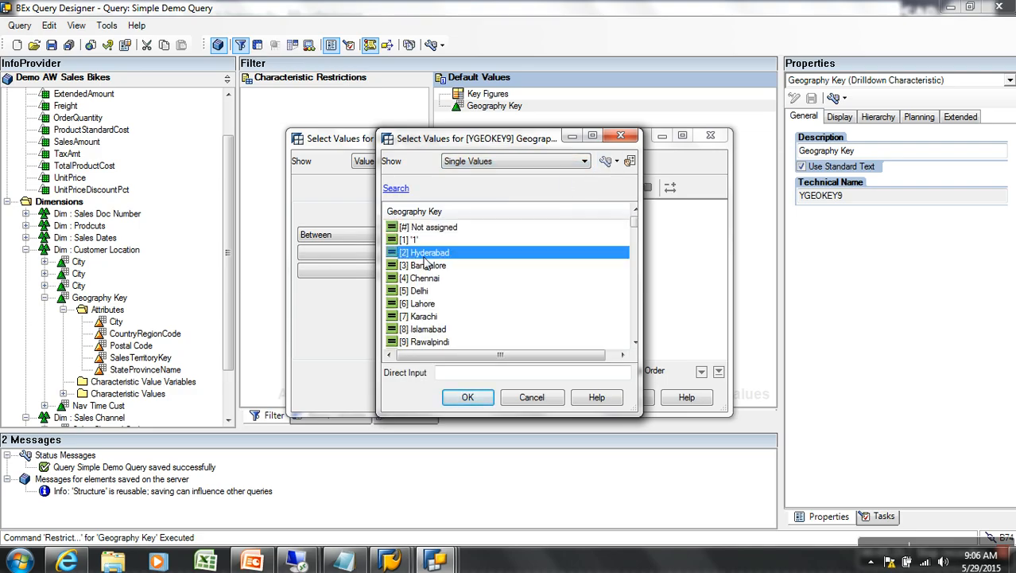
click(463, 396)
- Set the upper limit of the Between range to [20] Vancouier, chosen from the single values
click(446, 271)
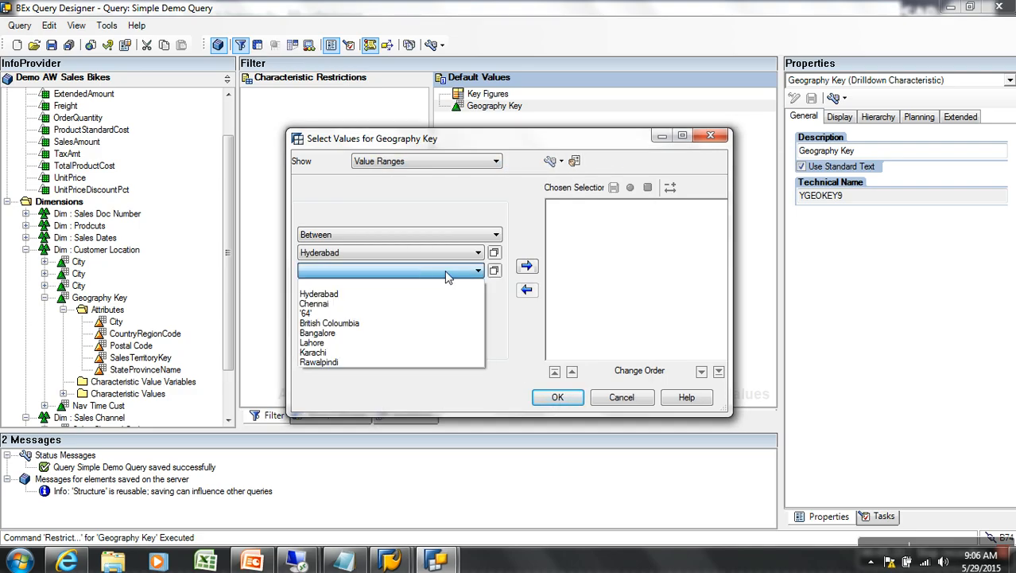
click(494, 270)
click(494, 271)
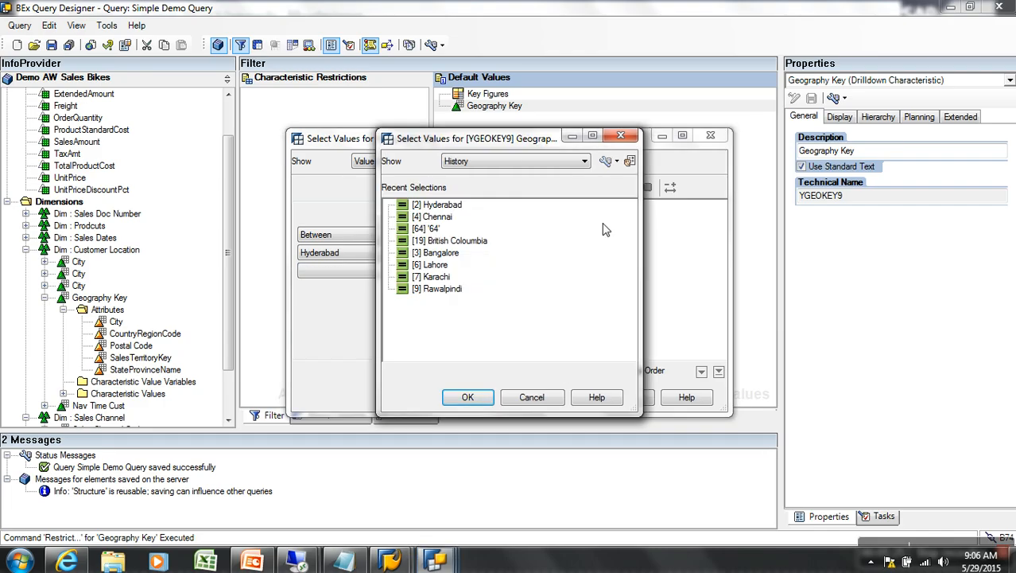
click(584, 161)
click(512, 186)
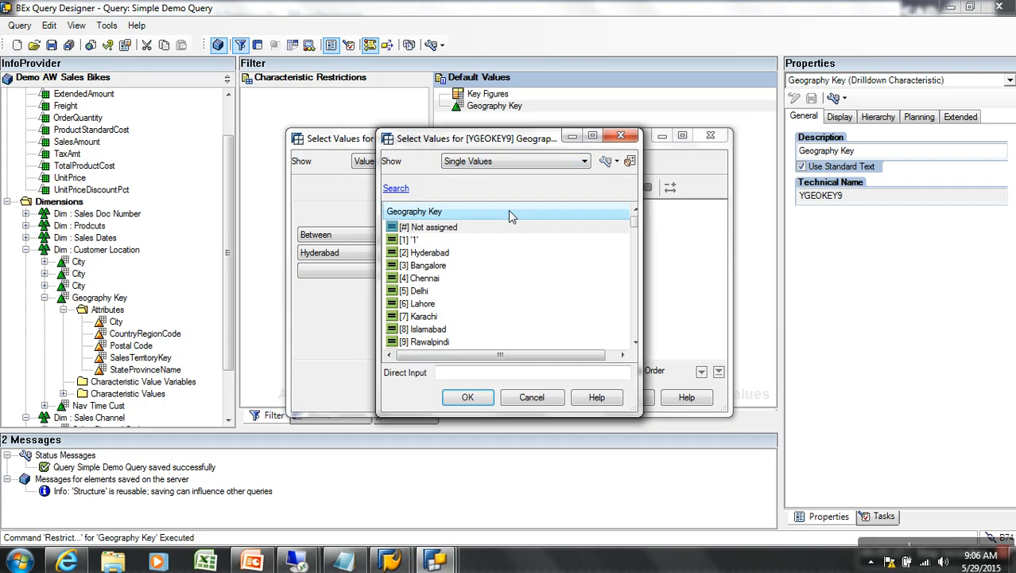
click(633, 326)
click(634, 326)
click(441, 231)
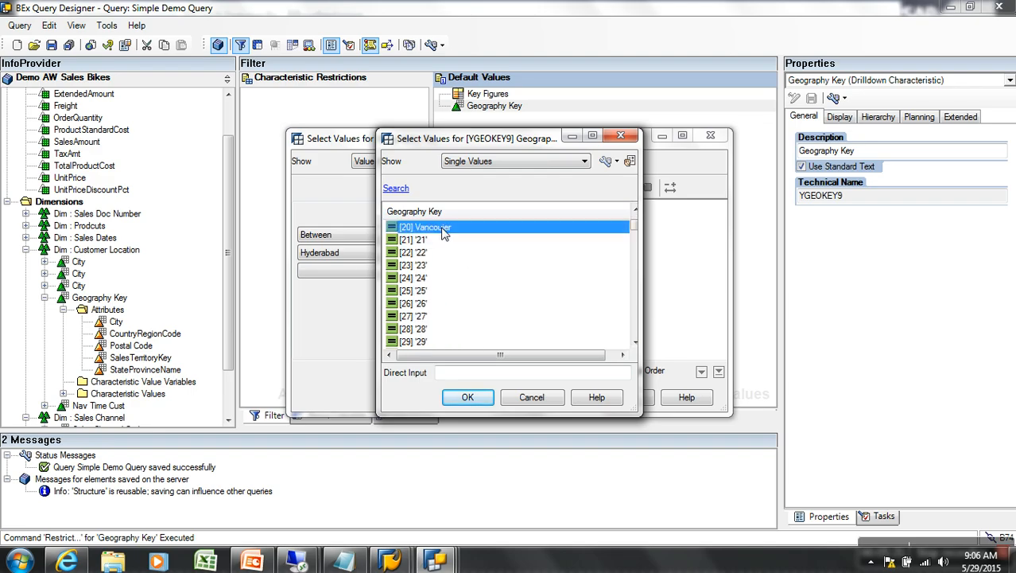
click(467, 396)
- Apply the Hyderabad - Vancouier range as the default restriction for Geography Key and save the query
click(525, 267)
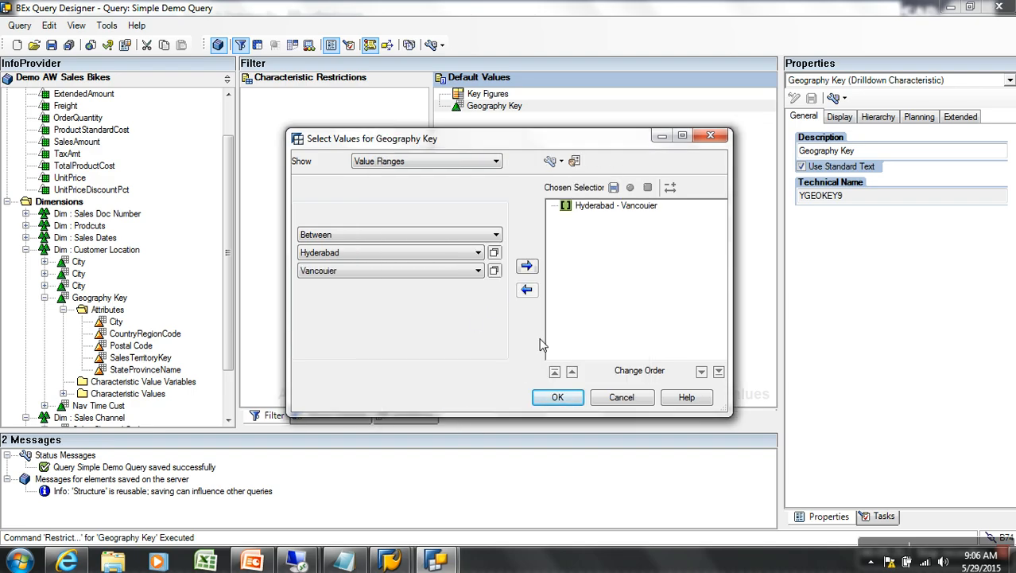
click(558, 398)
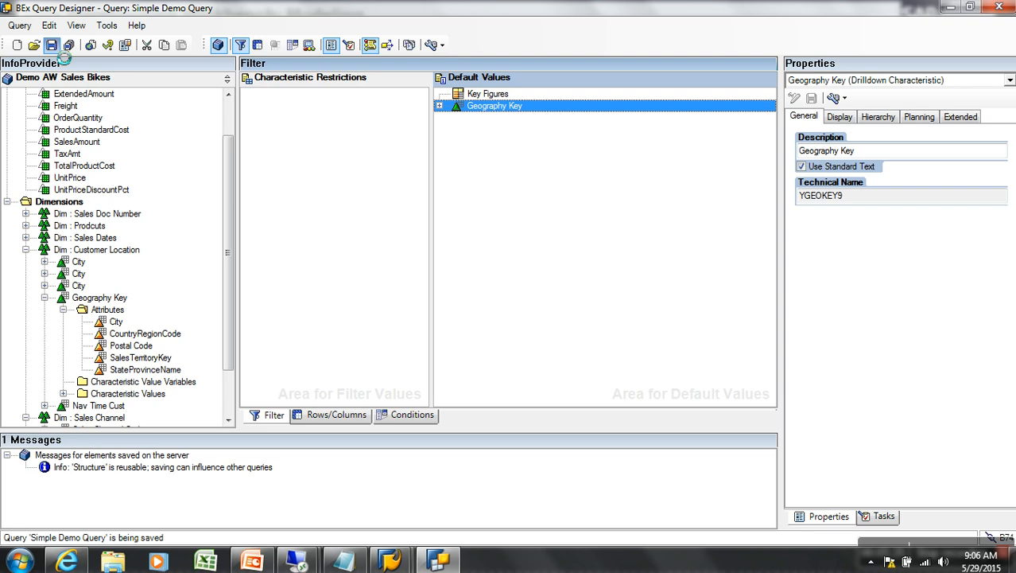
- Refresh the report in Internet Explorer and check the Geography Key rows against the new value range
key(alt+Tab)
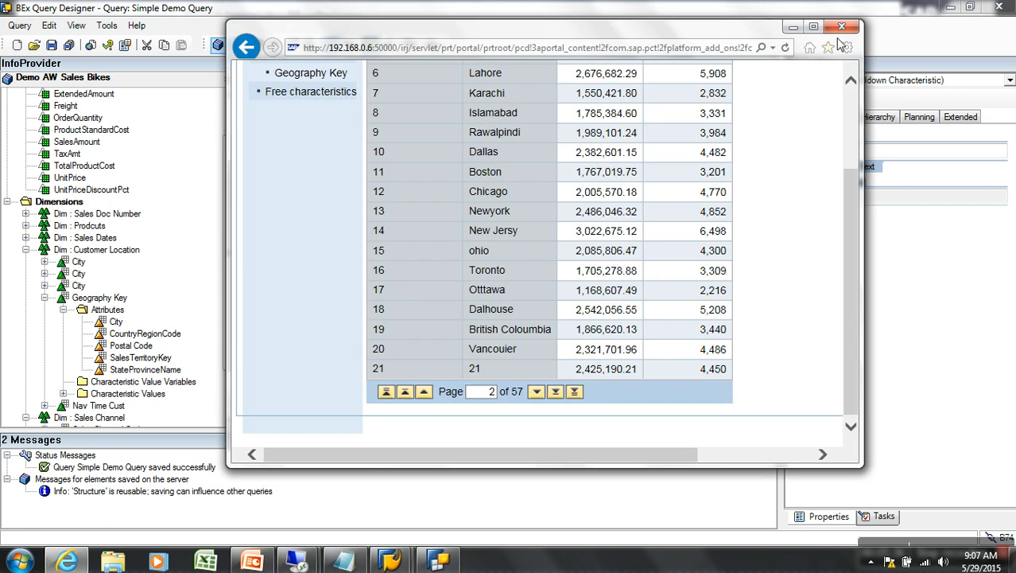
click(785, 48)
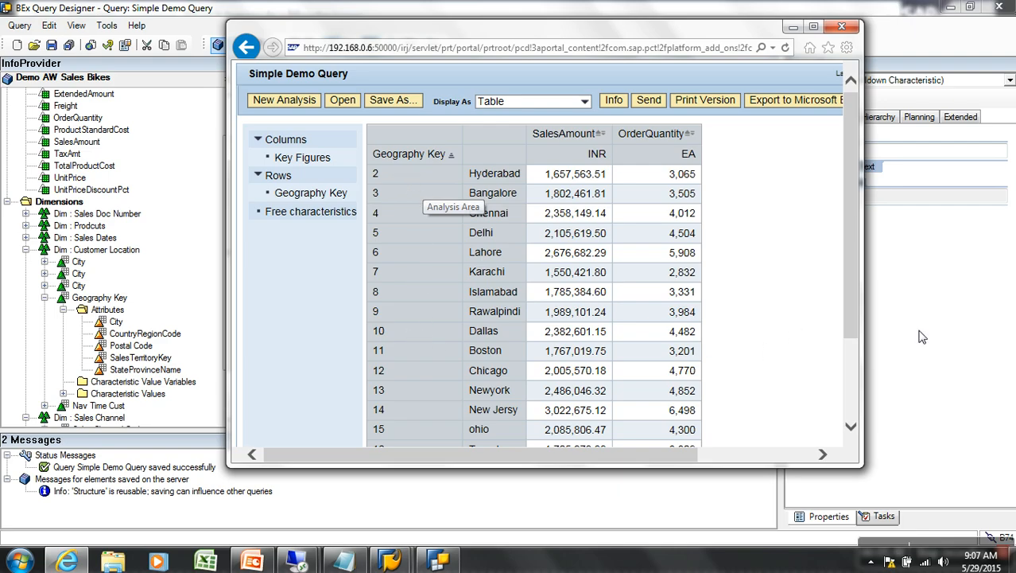
- In BEx Query Designer, set the sort characteristic of the Geography Key placed in the rows to Geography Key
click(943, 328)
click(846, 120)
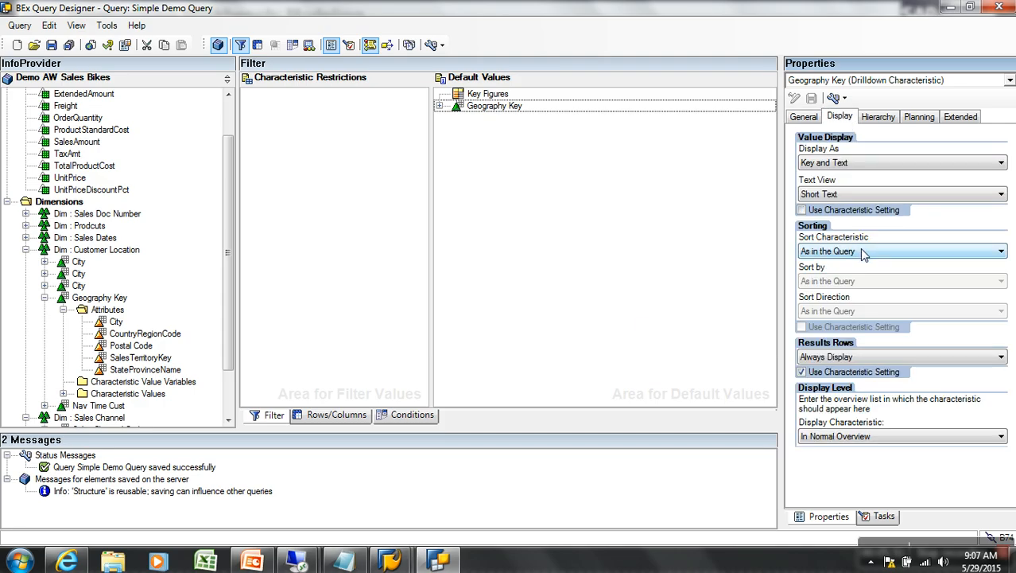
click(358, 415)
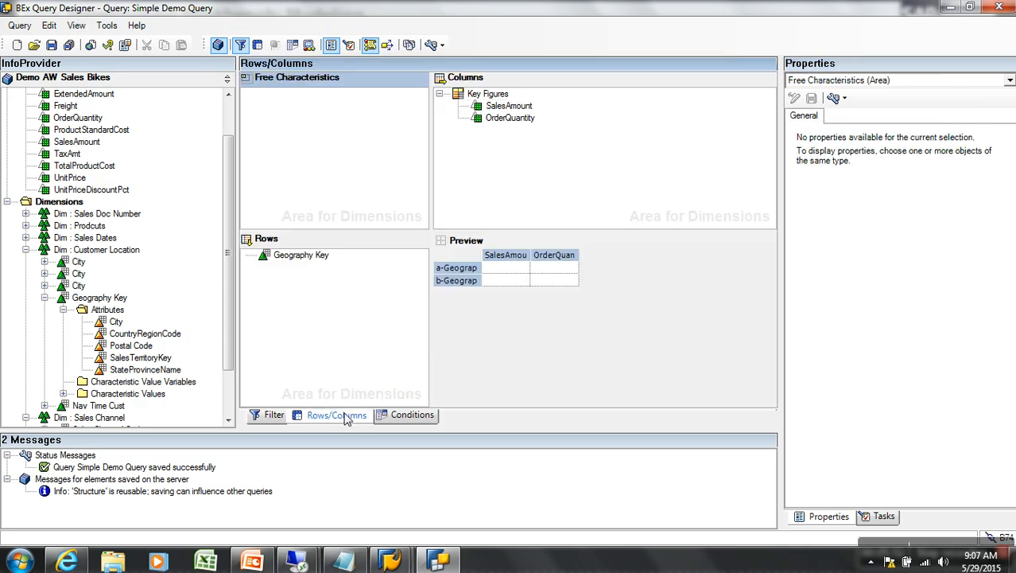
click(319, 258)
click(841, 117)
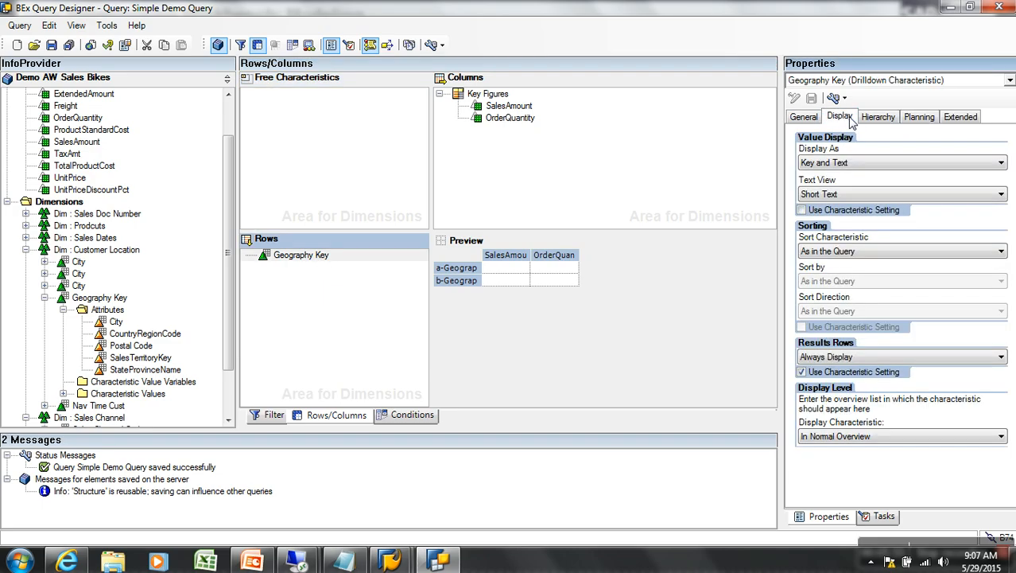
click(839, 252)
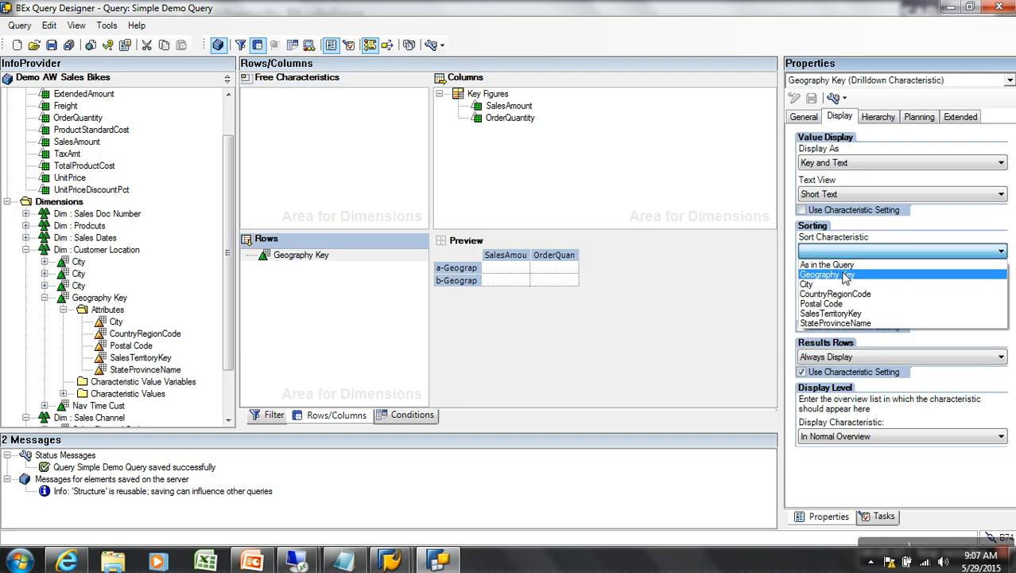
click(845, 275)
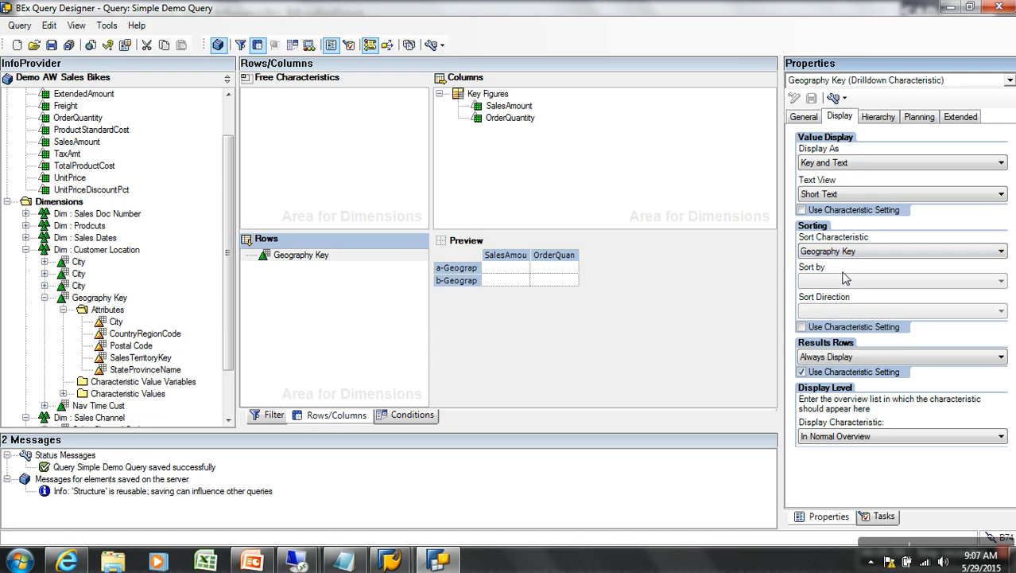
- Sort Geography Key by Key in Descending direction
click(844, 282)
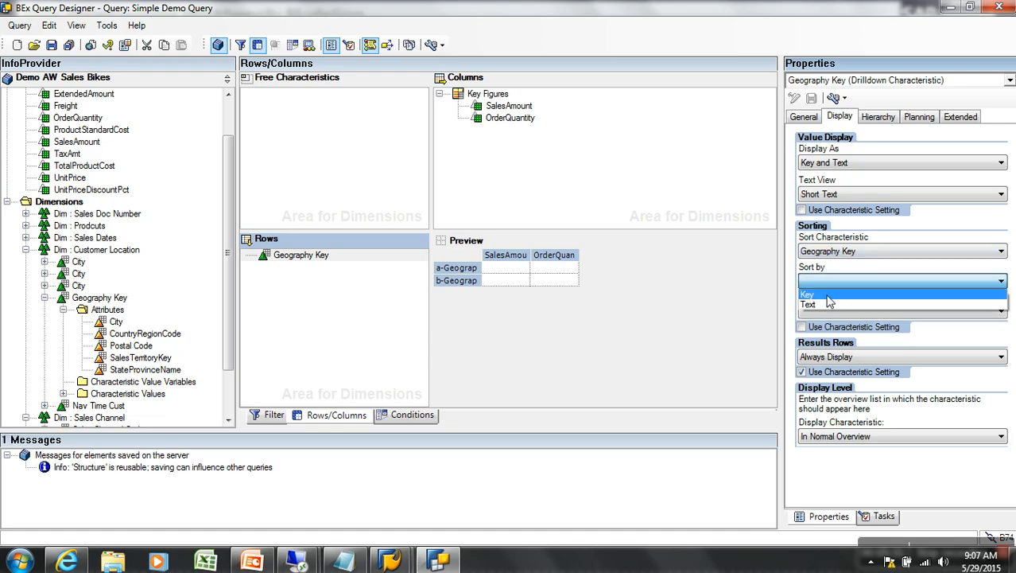
click(830, 298)
click(841, 311)
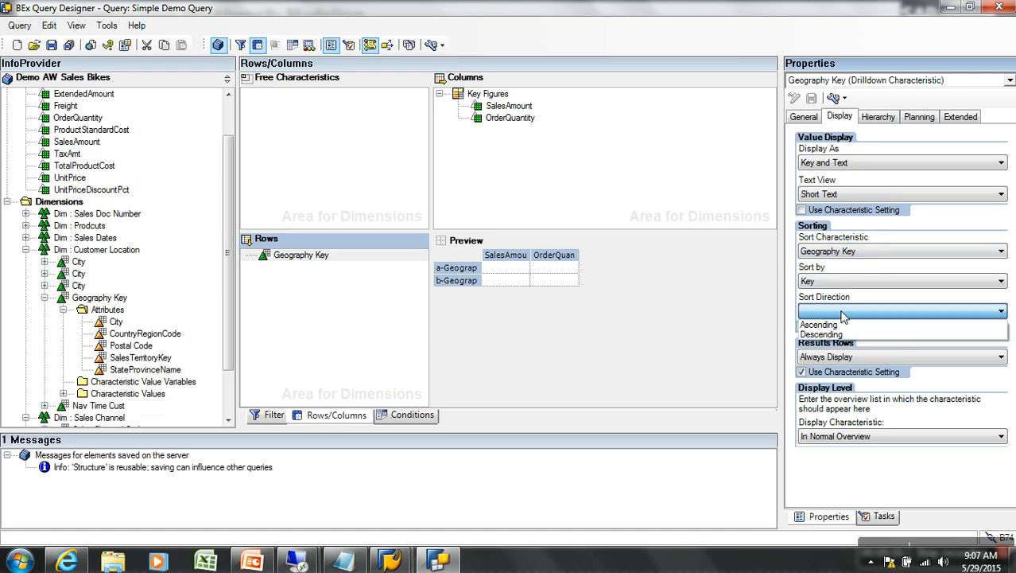
click(835, 335)
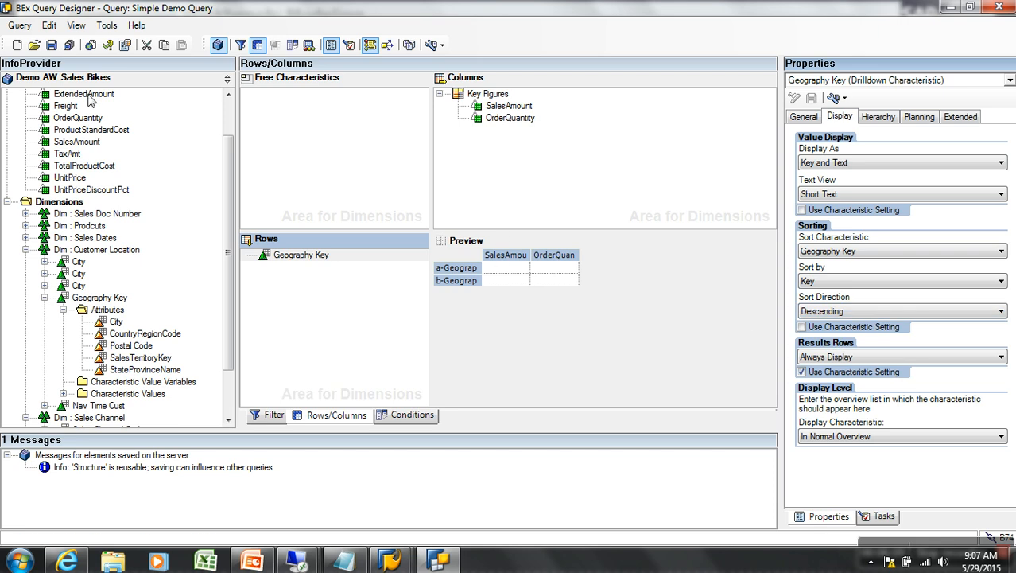
- Save the query and refresh the report in Internet Explorer to check the order of the geography keys
click(51, 45)
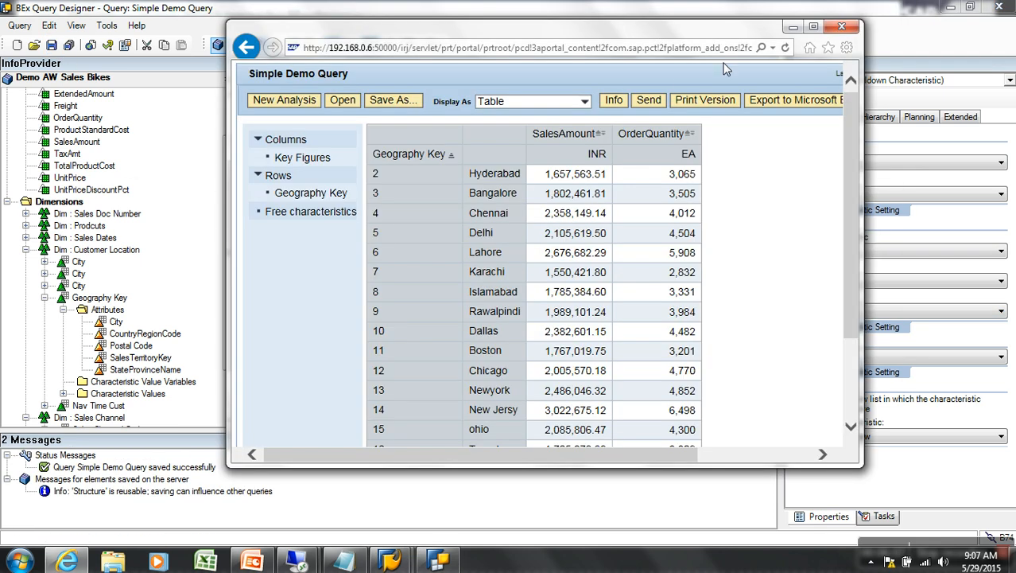
click(783, 49)
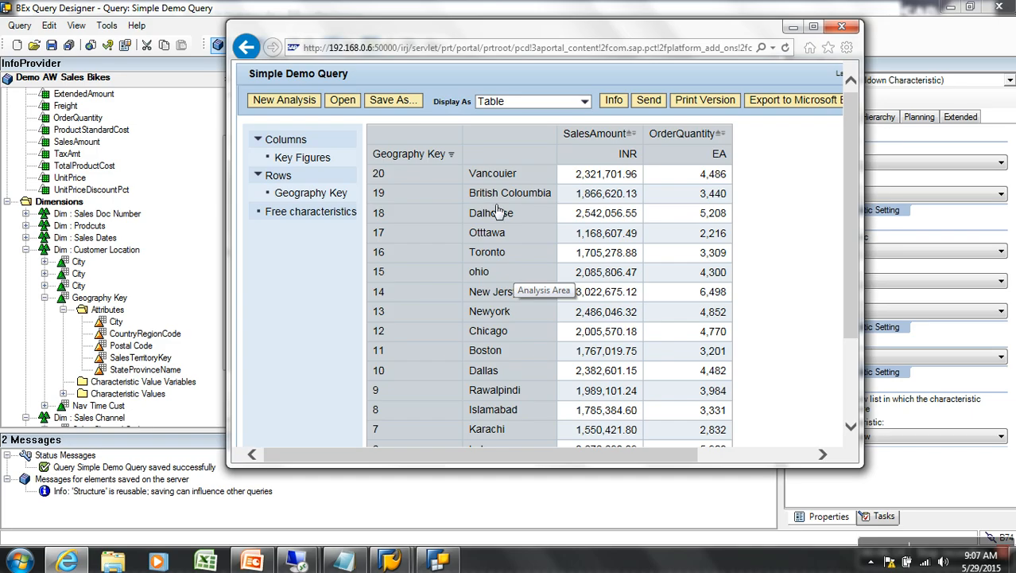
key(alt+Tab)
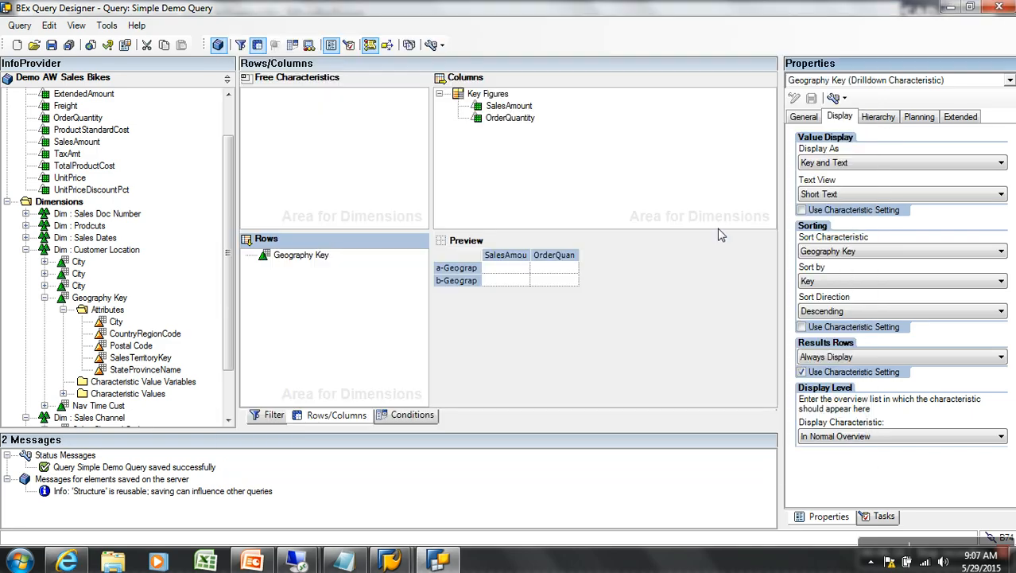
- Sort Geography Key by Text in Ascending direction and save the query
click(835, 283)
click(831, 308)
click(827, 311)
click(823, 333)
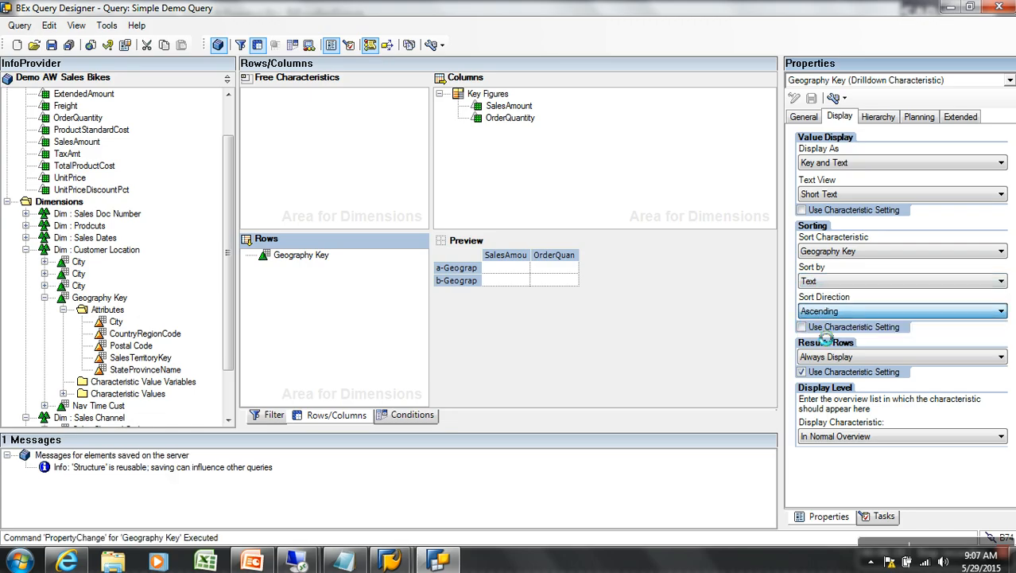
click(51, 44)
- Refresh the report in Internet Explorer and check the order of the city names down the page
key(alt+Tab)
click(786, 48)
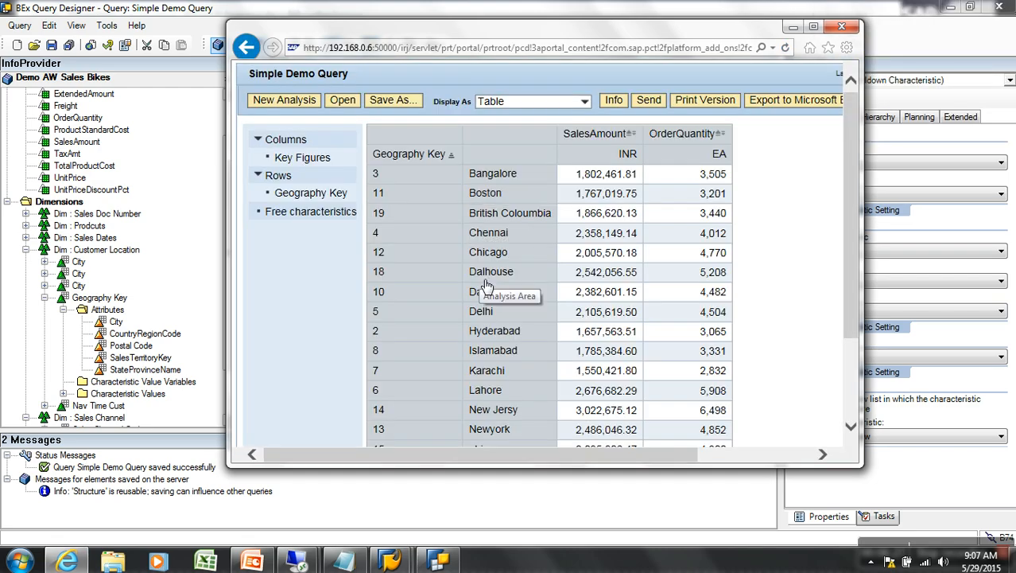
scroll(497, 353, down, 3)
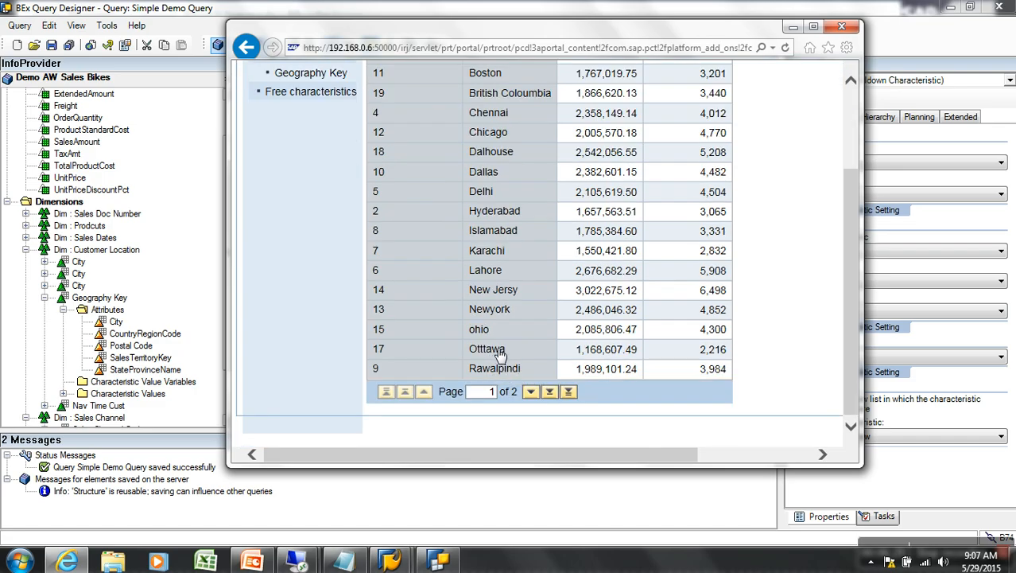
key(alt+Tab)
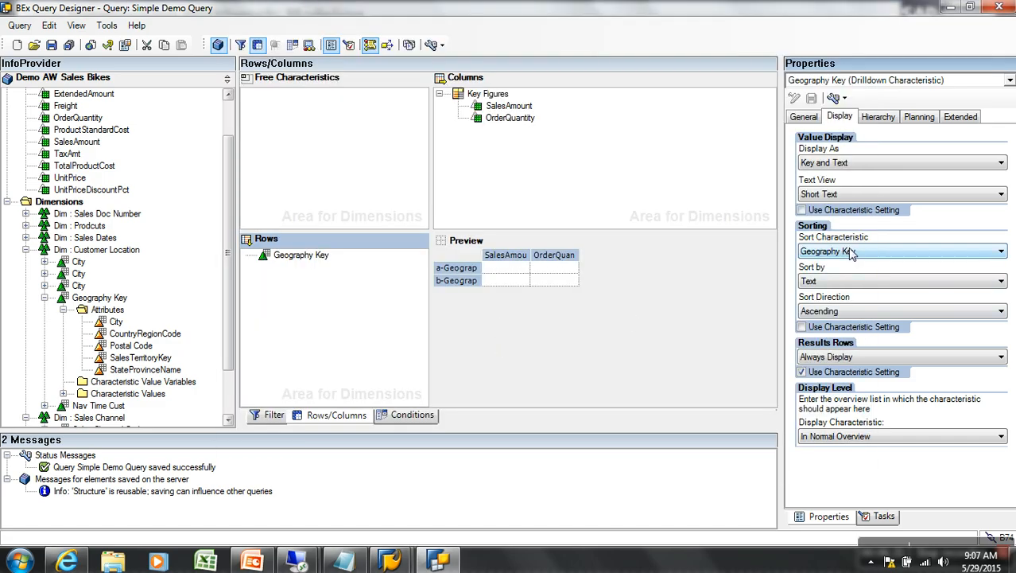
click(311, 255)
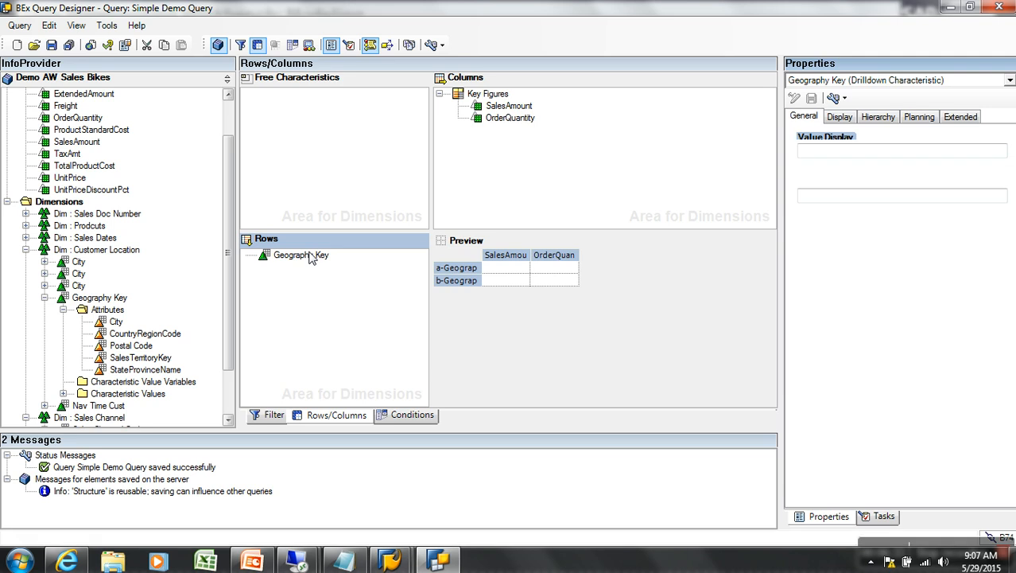
- Go to the last page of the web report, maximize its window and examine the Overall Result row
key(alt+Tab)
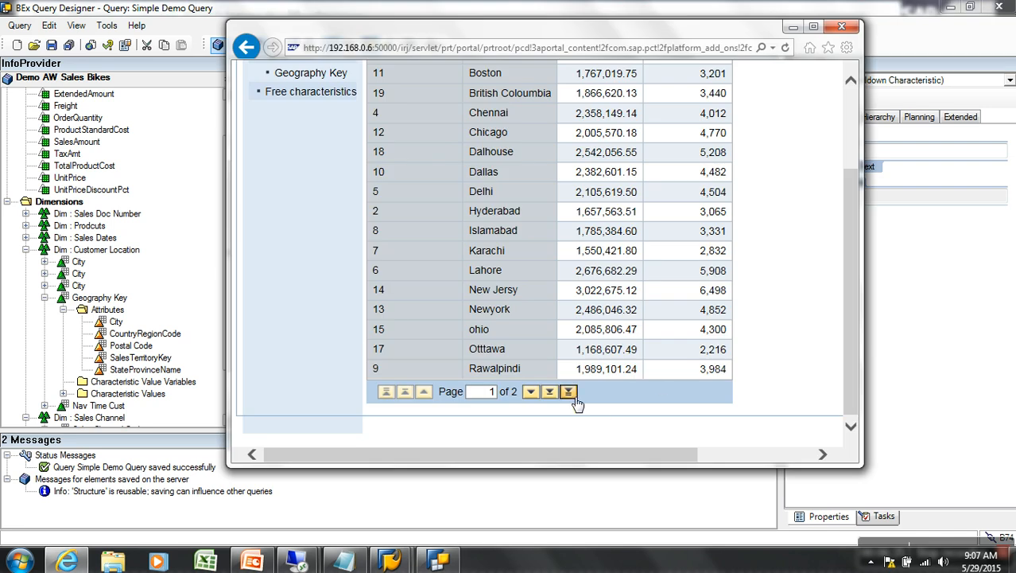
click(557, 392)
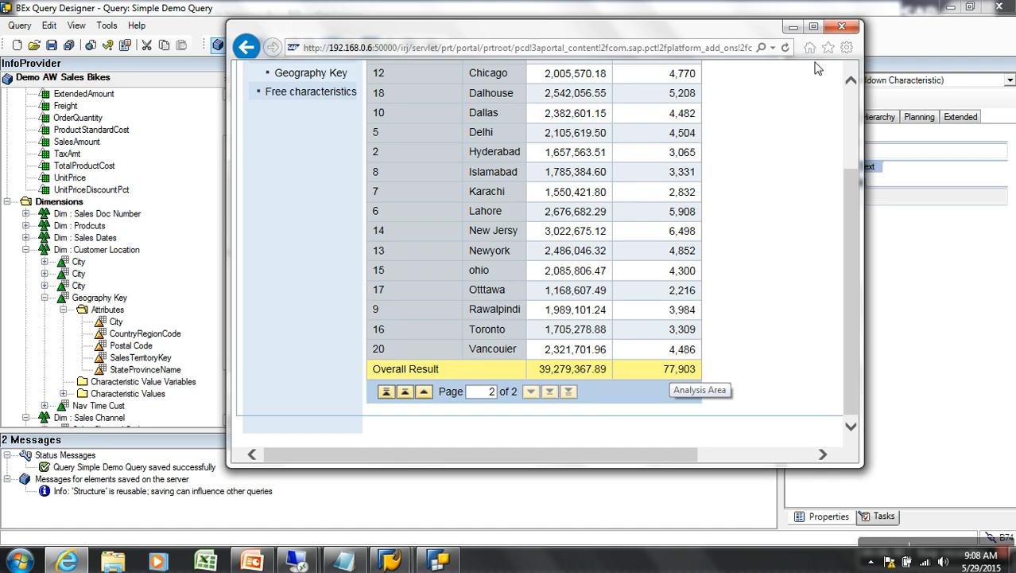
click(813, 26)
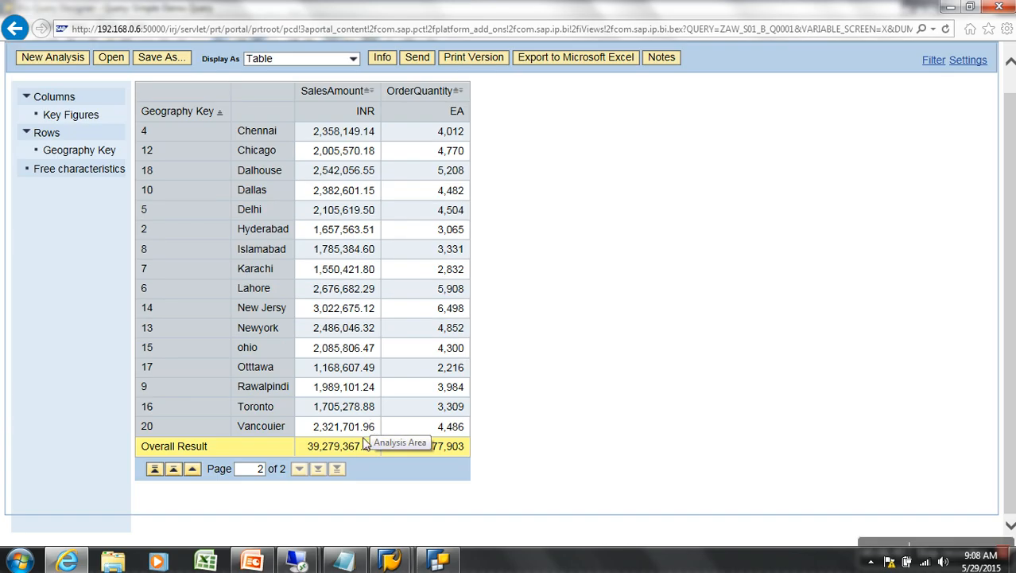
key(alt+Tab)
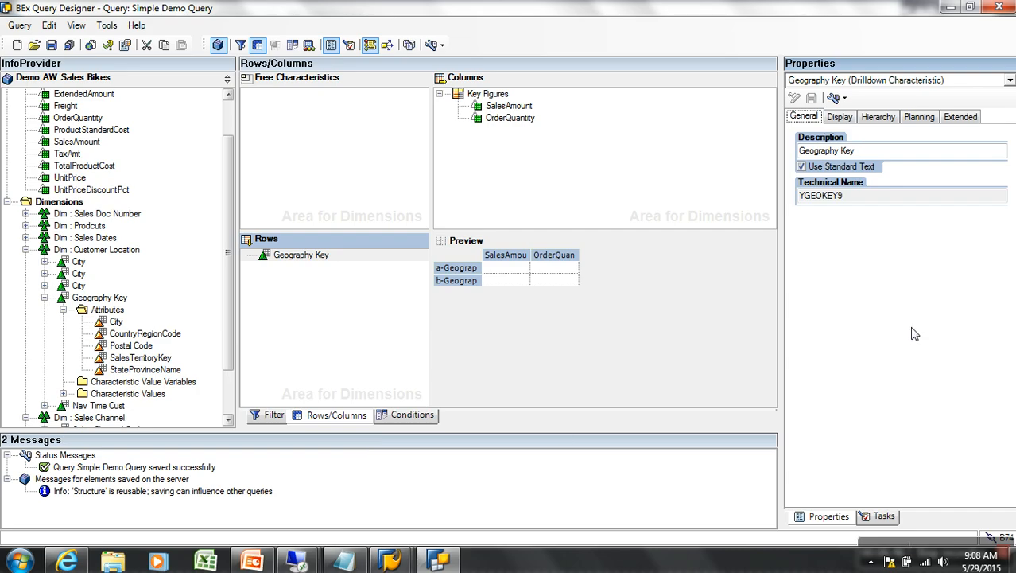
- Set Geography Key's results rows to Always Suppress in BEx Query Designer and save the query
click(840, 118)
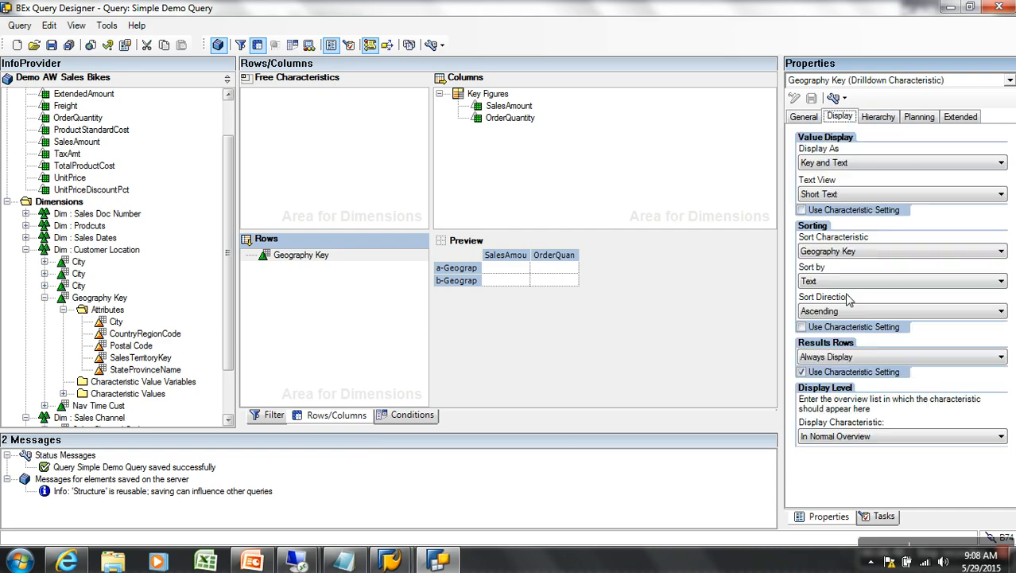
click(863, 364)
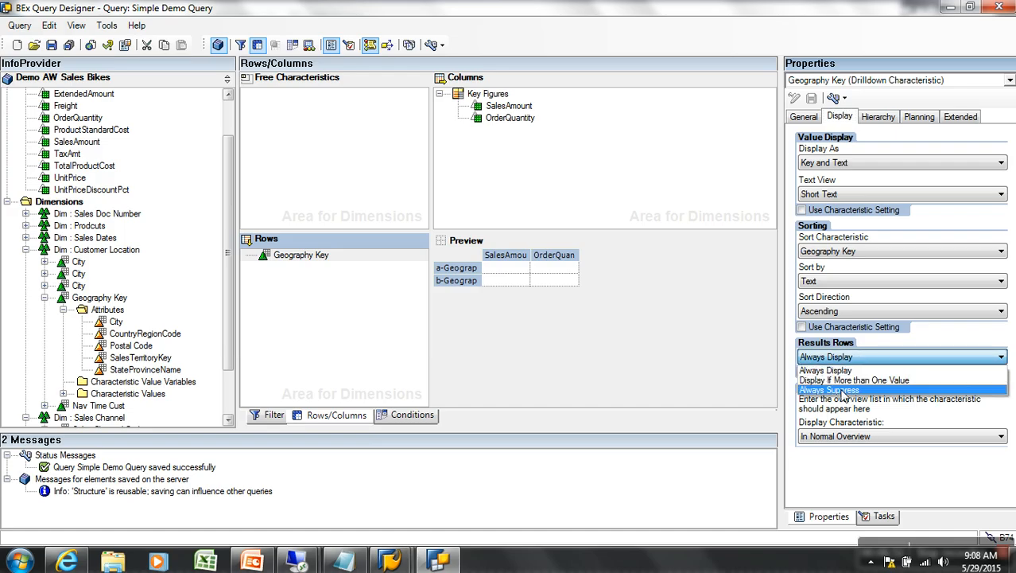
click(843, 390)
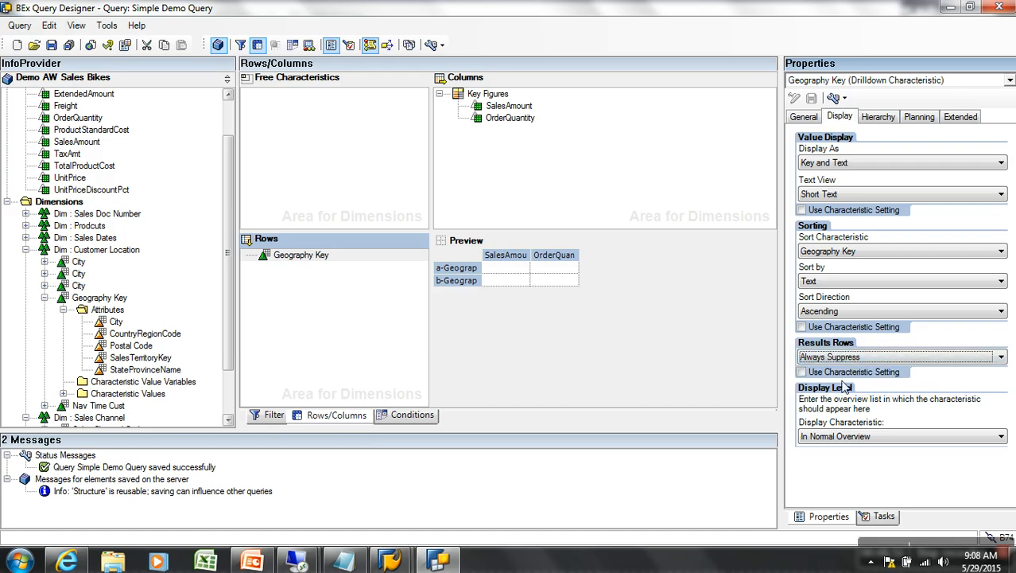
click(50, 46)
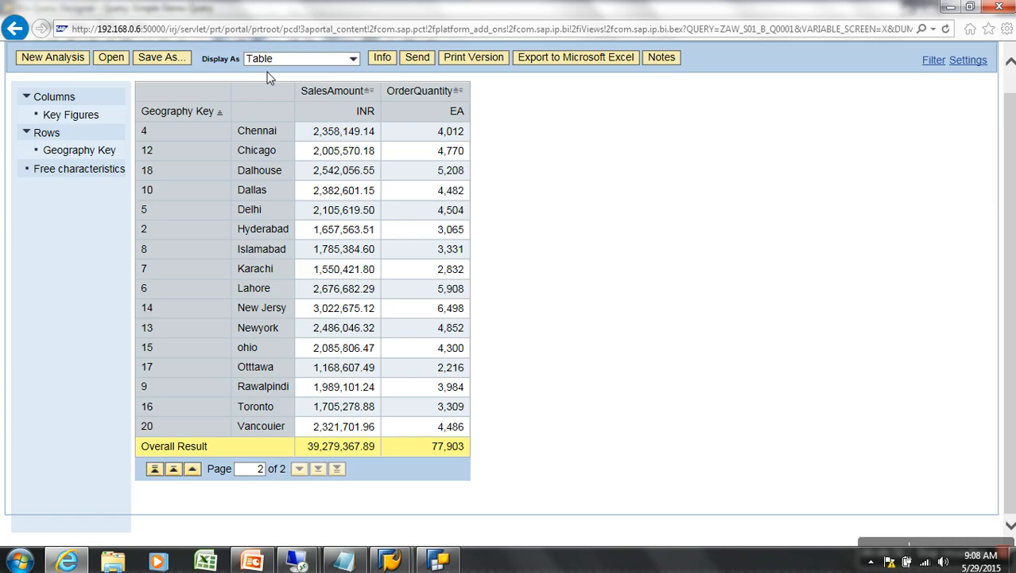
- Refresh the web report and check the end of its last page for the Overall Result row
click(946, 29)
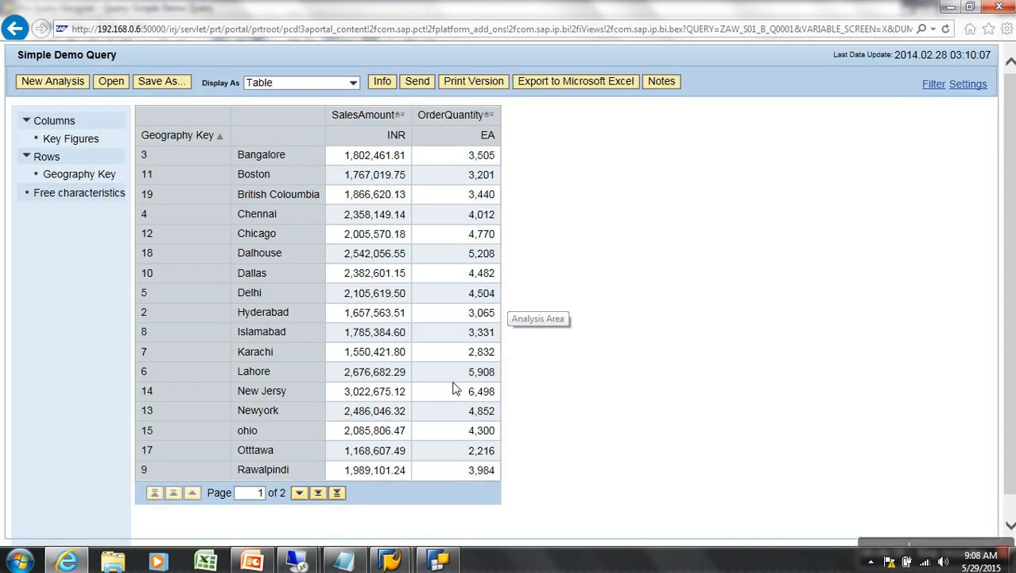
click(318, 493)
scroll(335, 430, down, 1)
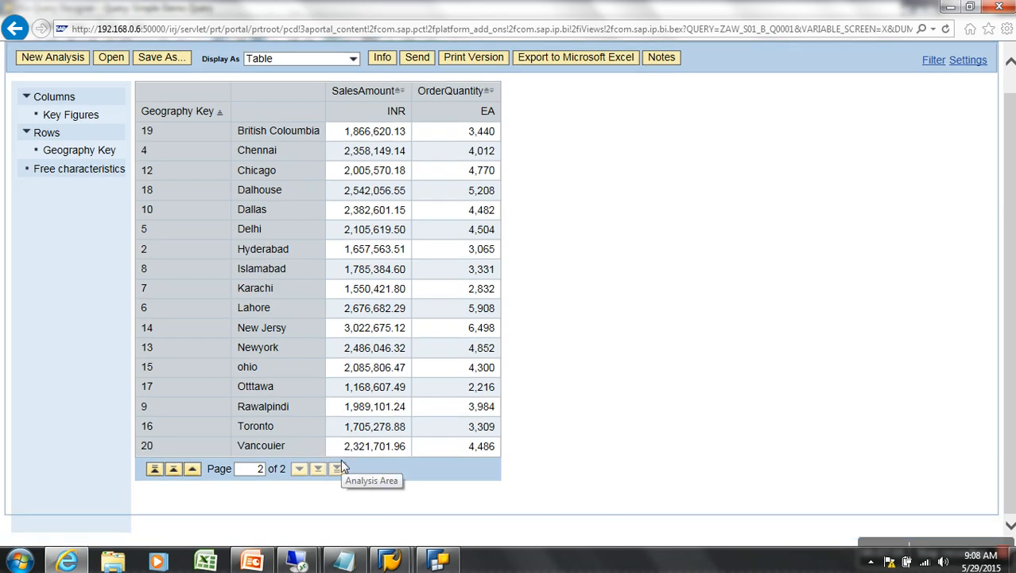
key(alt+Tab)
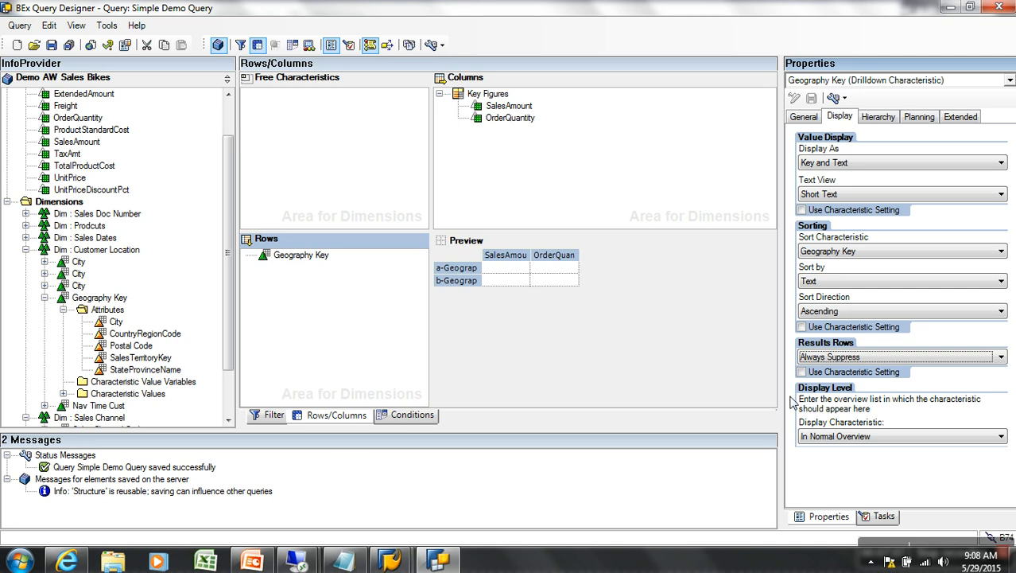
- Set Geography Key's results rows back to Always Display and save the query
click(819, 357)
click(827, 364)
click(51, 45)
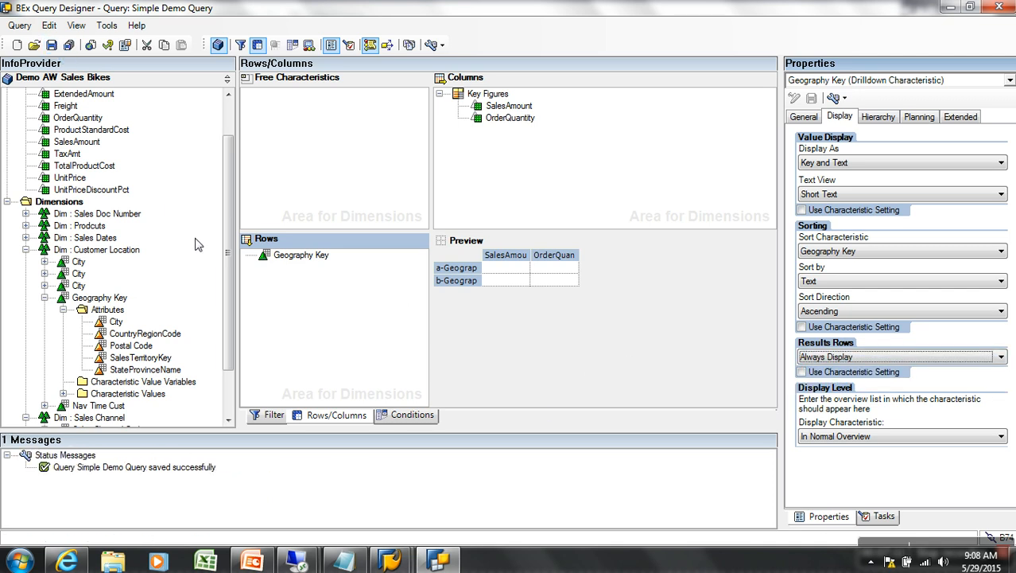
- Refresh the report in Internet Explorer with the current results row setting and return to BEx Query Designer
key(alt+Tab)
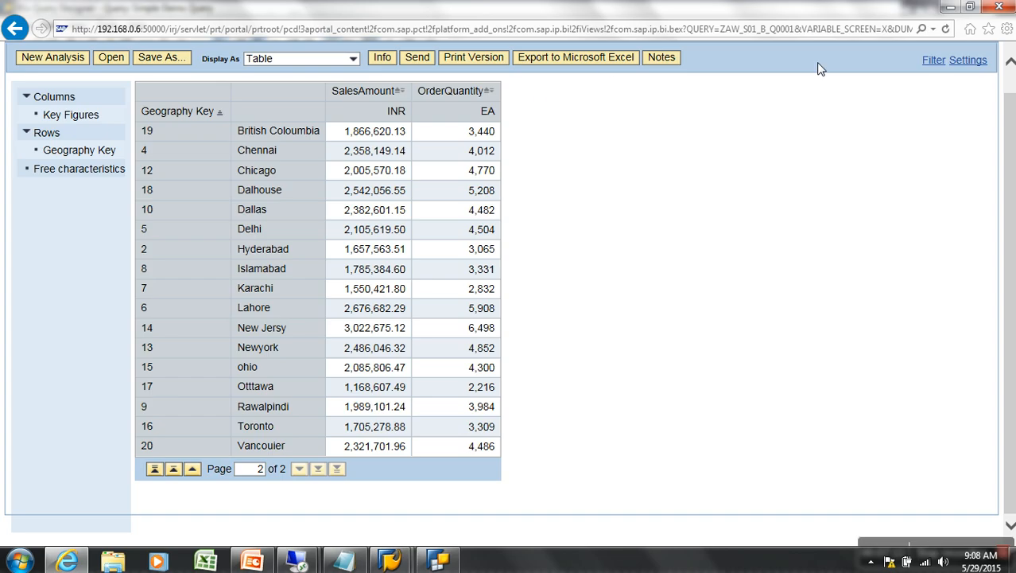
click(945, 29)
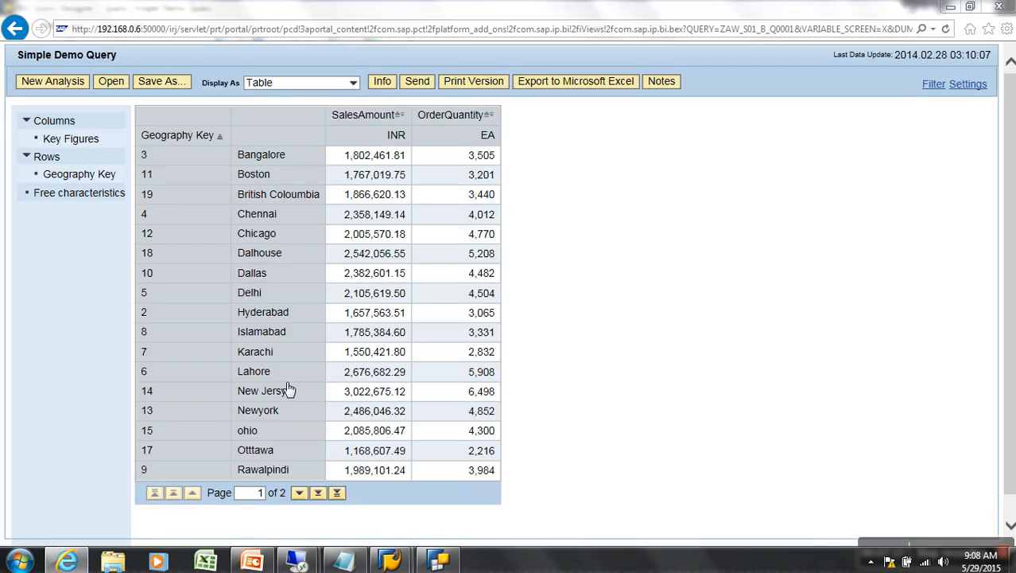
click(438, 561)
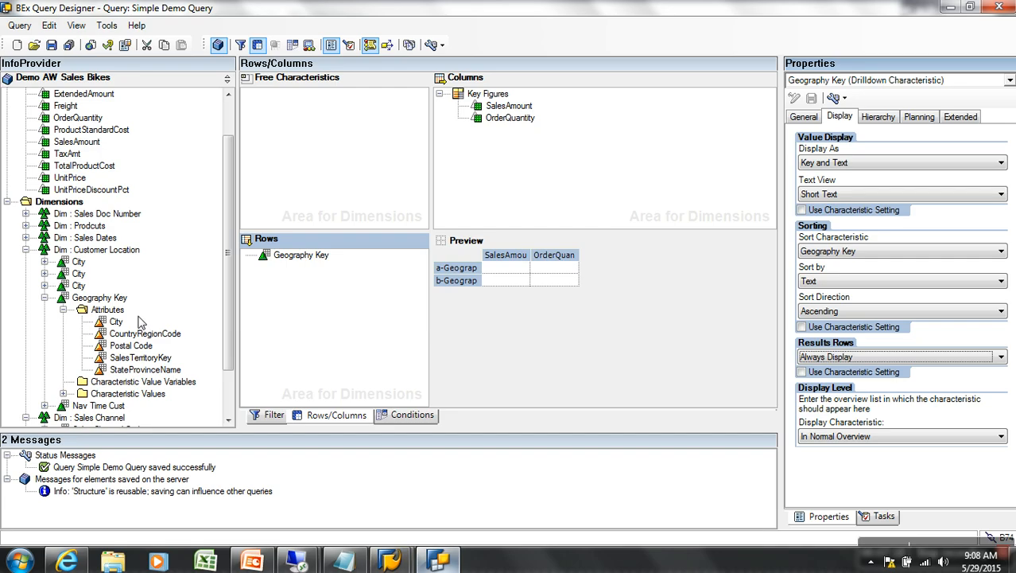
- Add Product Key from the Dim : Prodcuts dimension to the rows below Geography Key and save the query
click(45, 297)
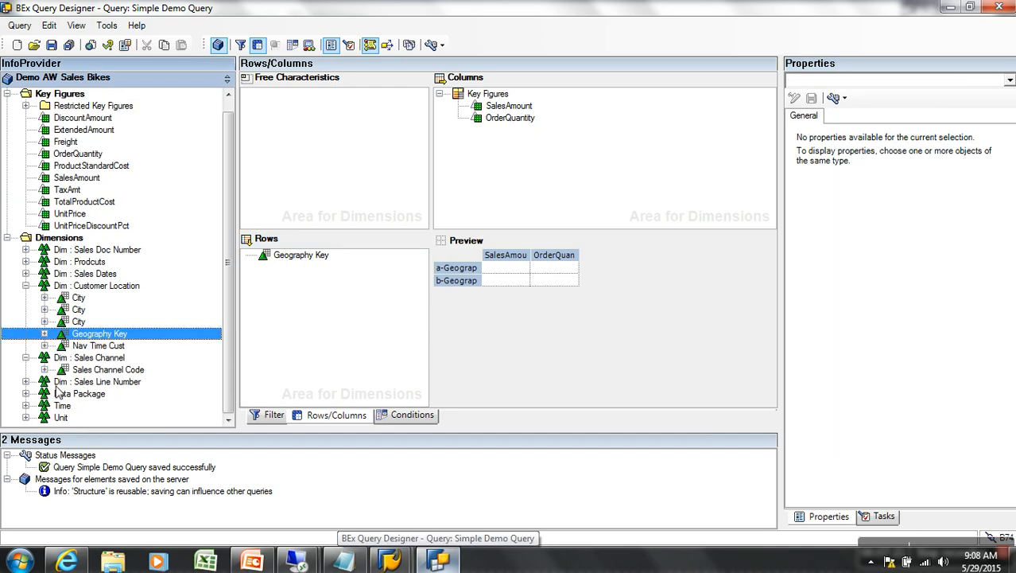
click(25, 261)
click(93, 274)
drag(114, 278, 300, 268)
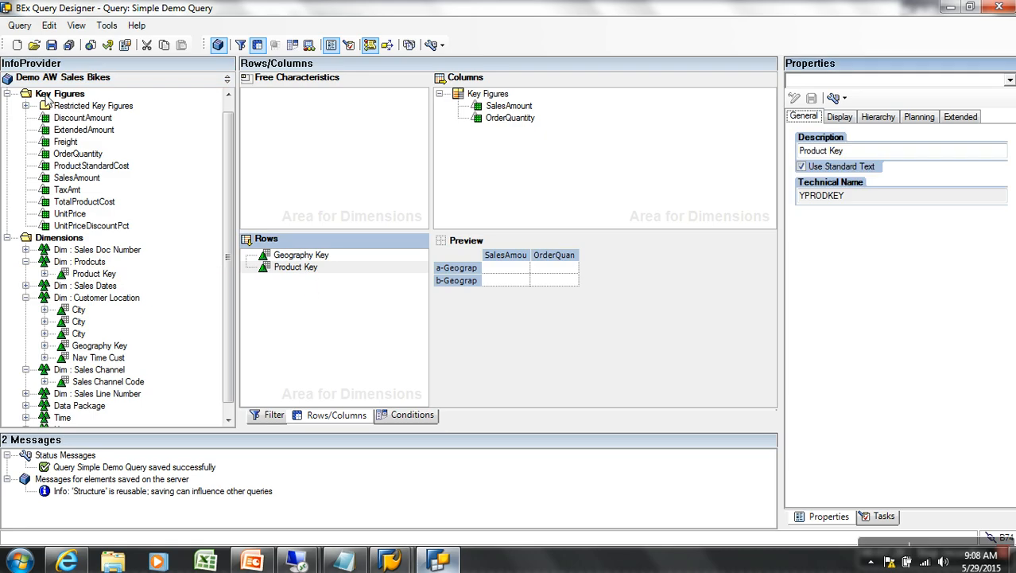
click(52, 45)
- Refresh the report in Internet Explorer and check the Product Key breakdown under Geography Key
key(alt+Tab)
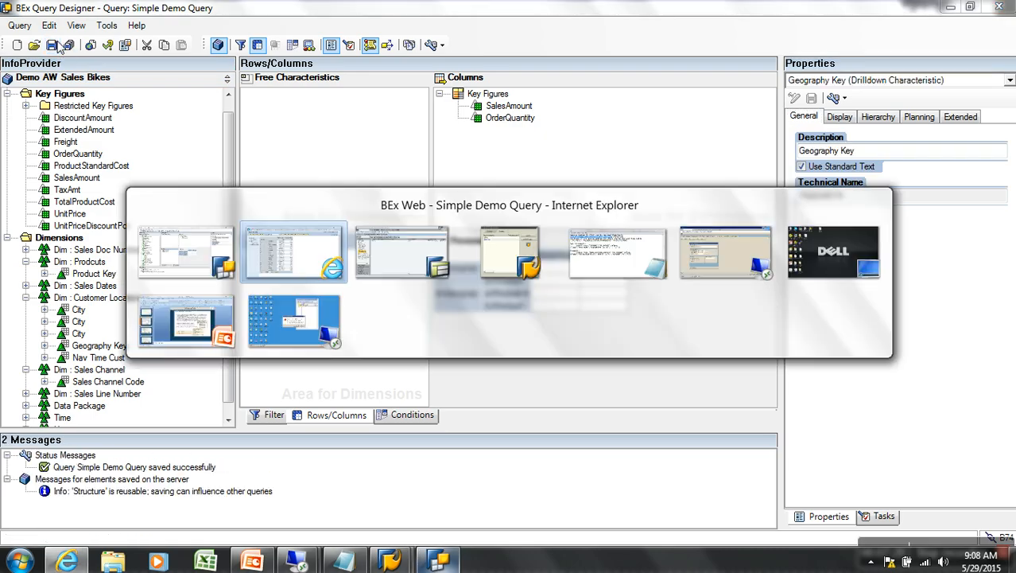
click(945, 29)
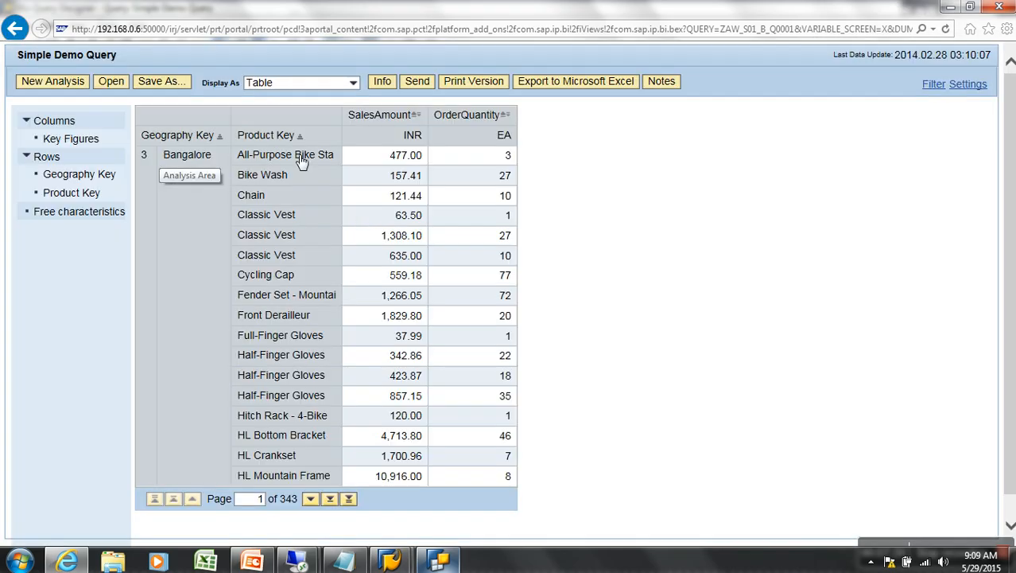
- Page through the report to Bangalore's product result row and on to the overall result on the last page
scroll(300, 162, down, 1)
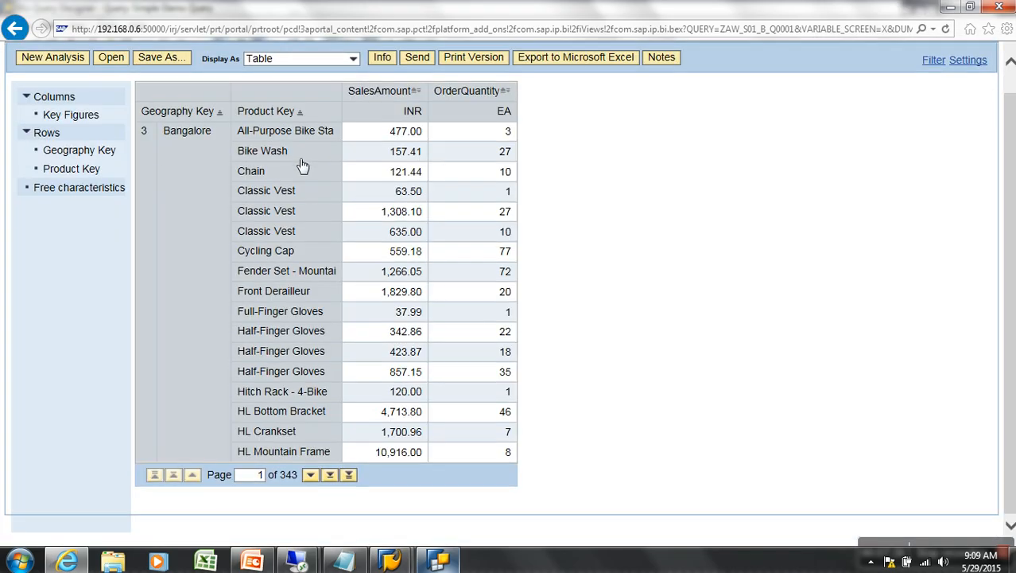
click(331, 475)
click(331, 475)
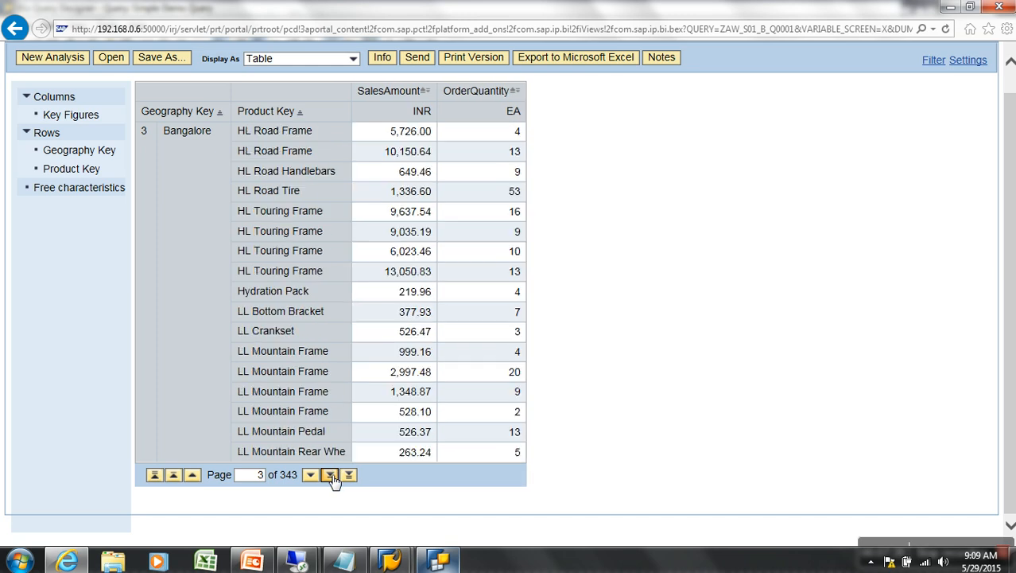
click(331, 475)
click(330, 475)
click(331, 474)
click(331, 474)
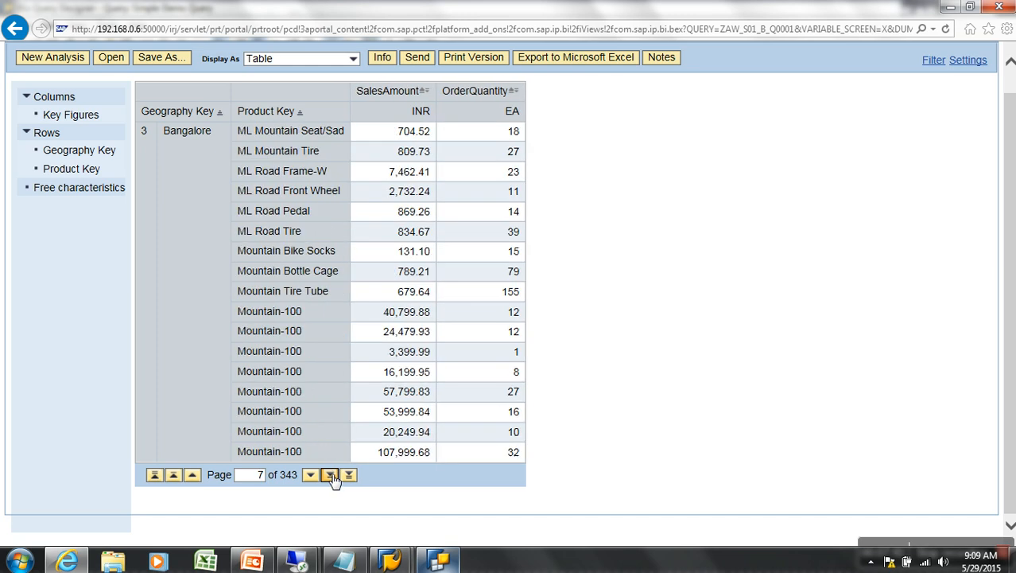
click(330, 474)
click(331, 475)
click(331, 475)
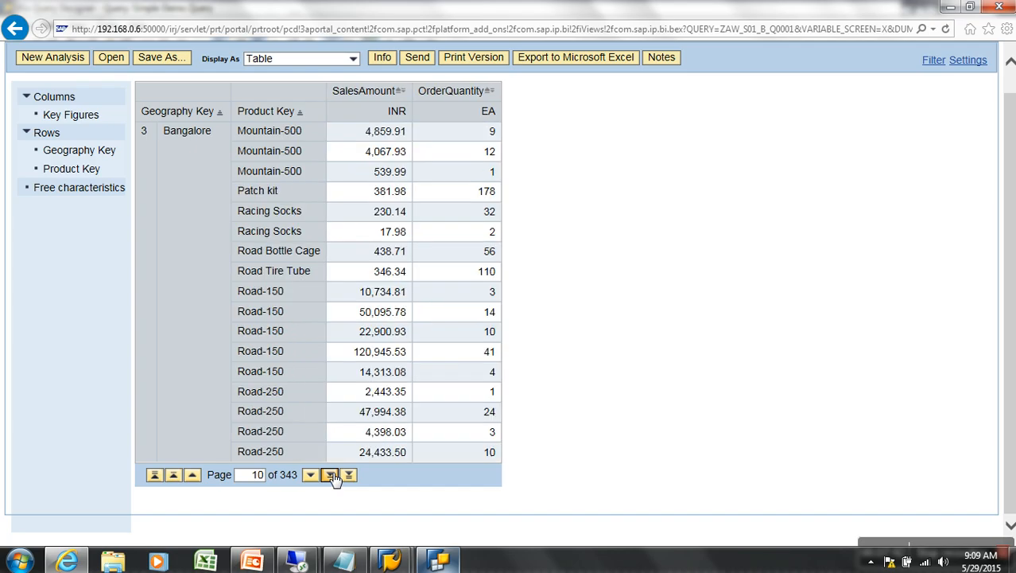
click(332, 475)
click(330, 474)
click(331, 475)
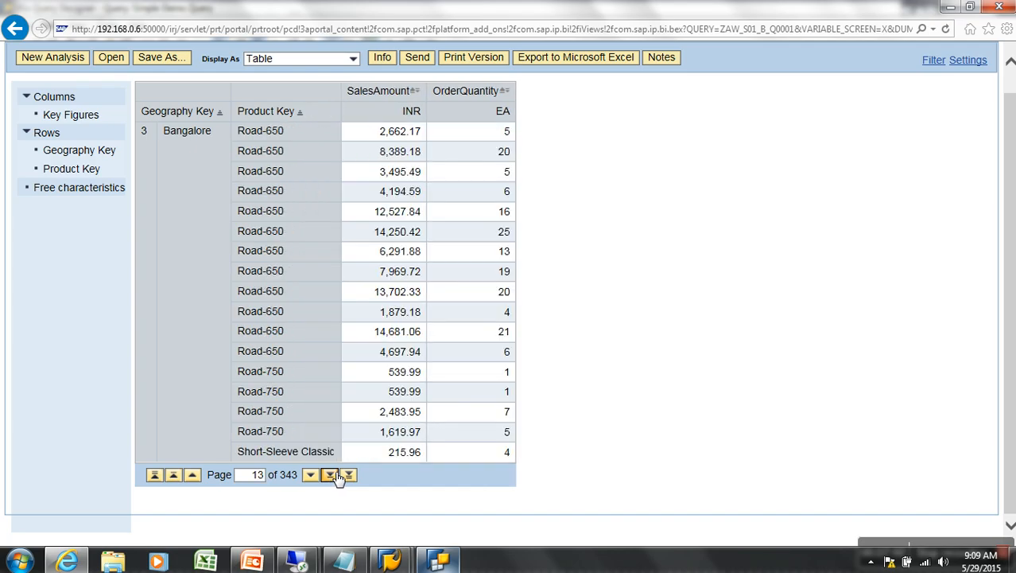
click(331, 475)
click(331, 475)
click(330, 475)
click(331, 475)
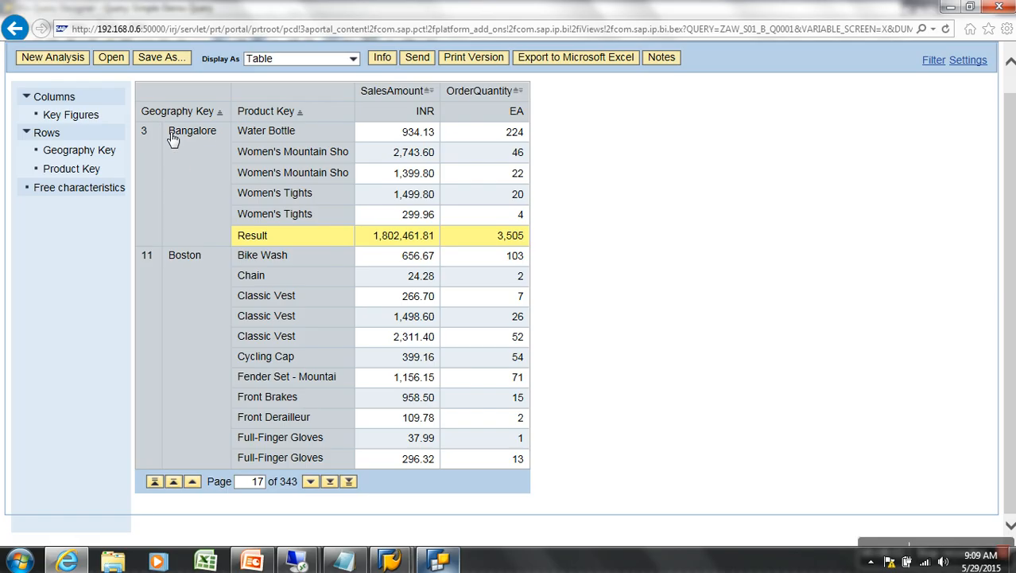
click(348, 481)
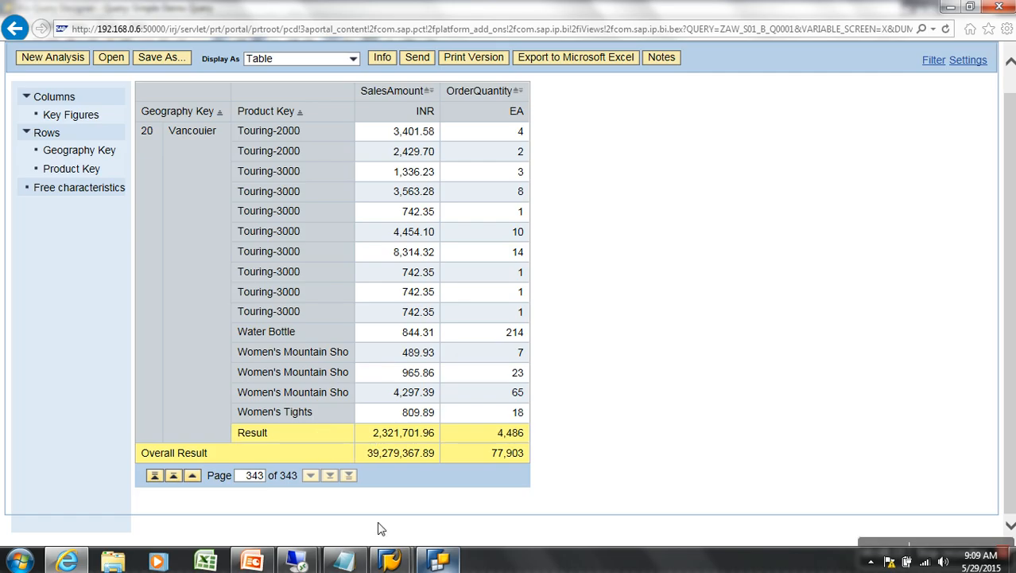
- Switch to BEx Query Designer, set Product Key's results rows to Always Suppress and save the query
click(421, 557)
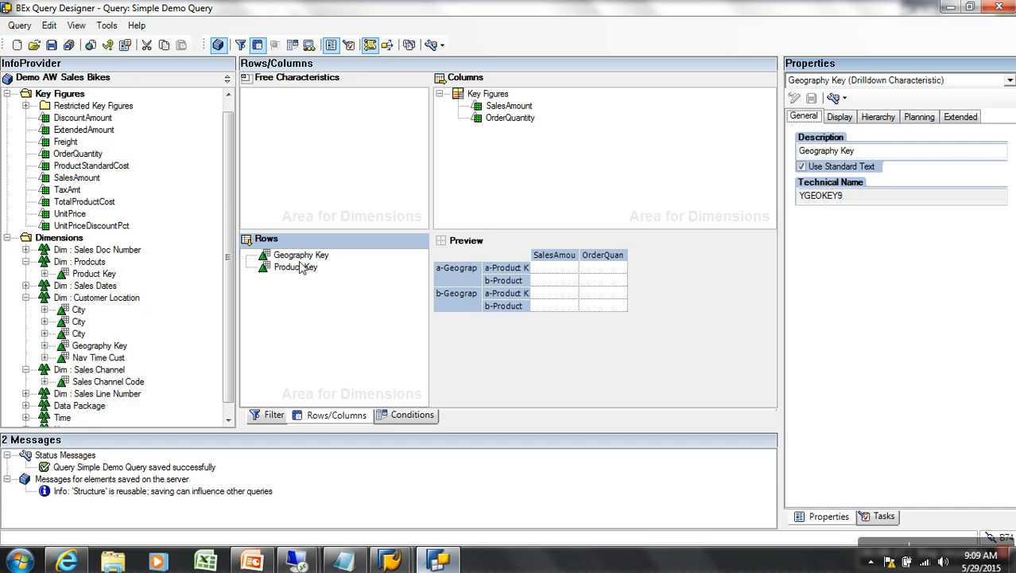
click(303, 271)
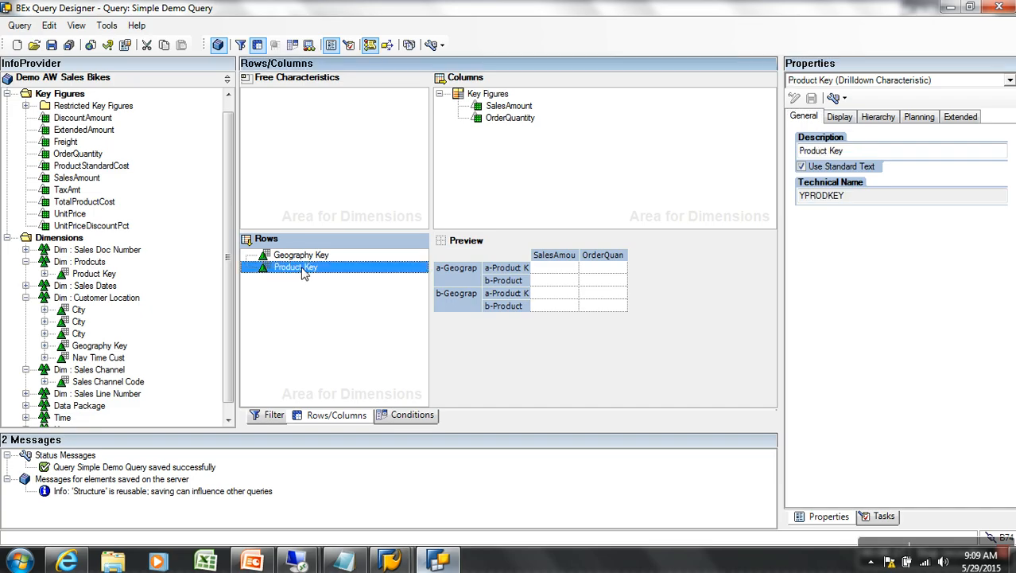
click(840, 117)
click(872, 356)
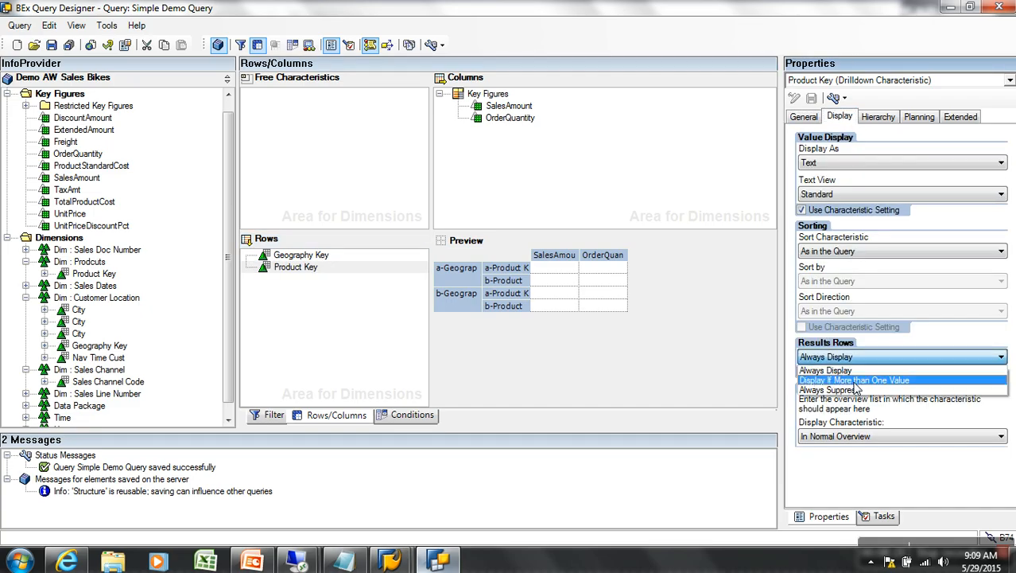
click(855, 390)
click(52, 46)
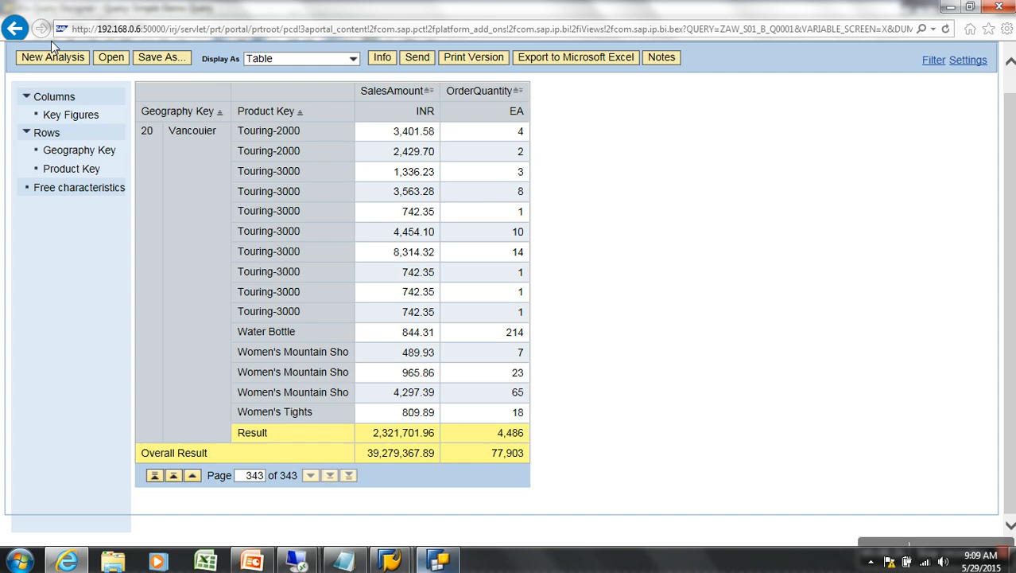
- Refresh the report in Internet Explorer and check the last page for city result rows and the overall result
click(944, 30)
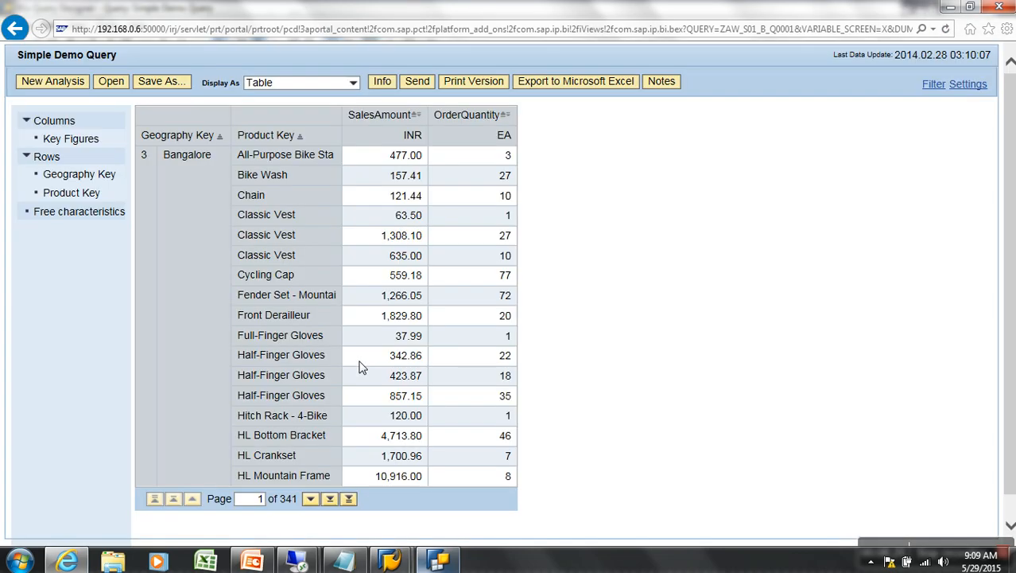
click(348, 499)
scroll(353, 416, down, 1)
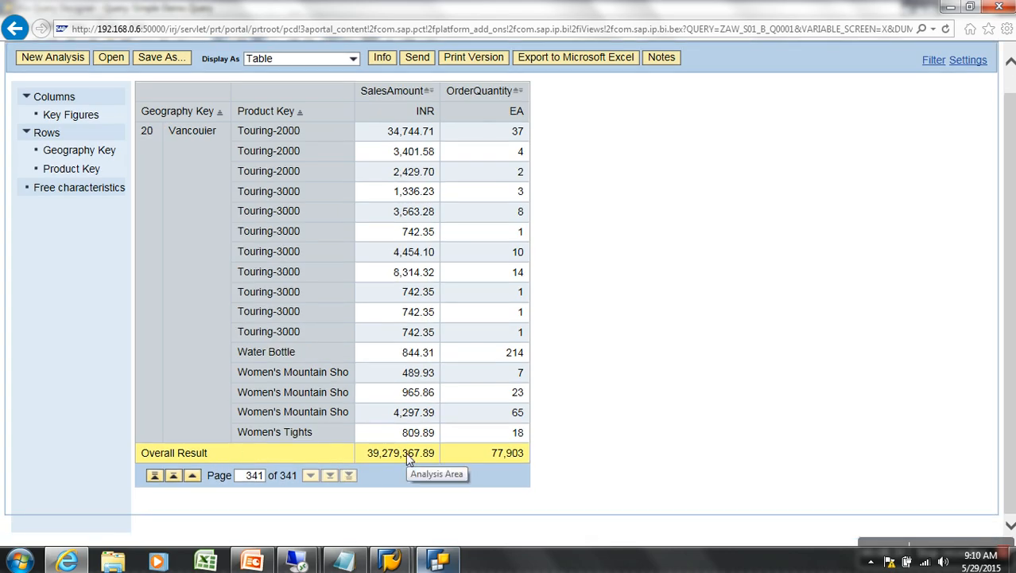
- In BEx Query Designer, replace Product Key in the rows with Sales Channel Code below Geography Key and save the query
key(alt+Tab)
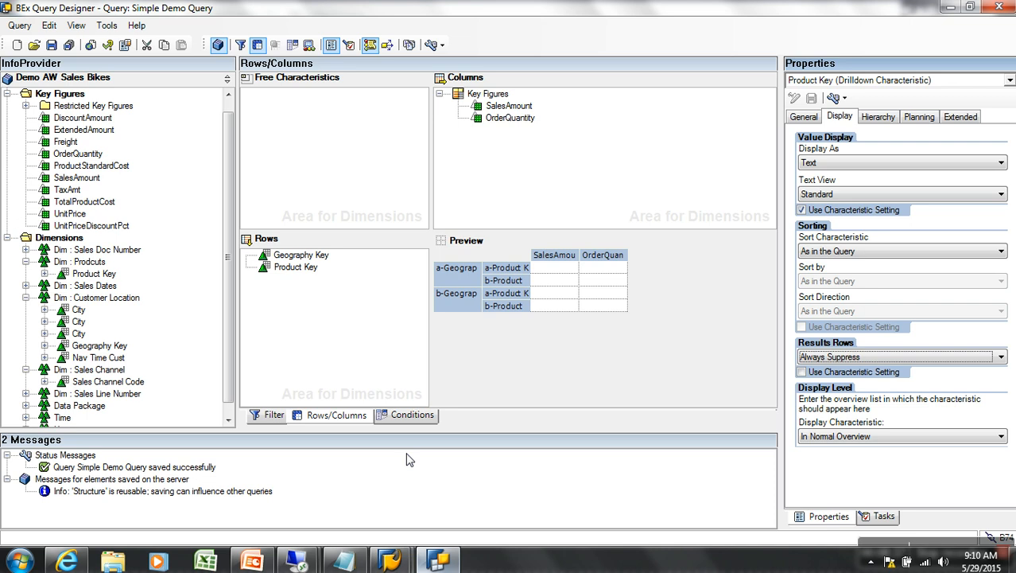
drag(298, 271, 119, 350)
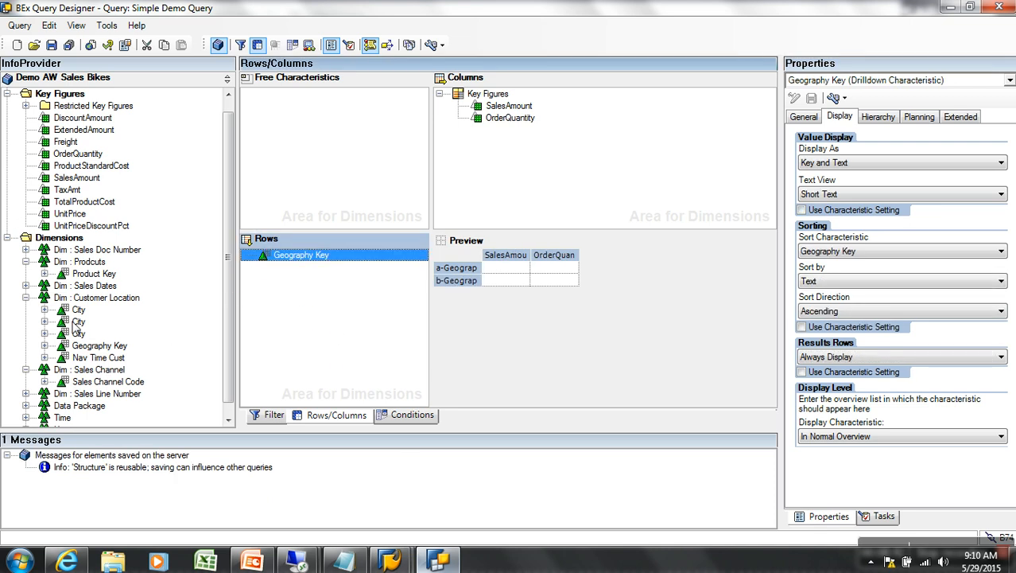
drag(92, 388, 277, 275)
key(ctrl+s)
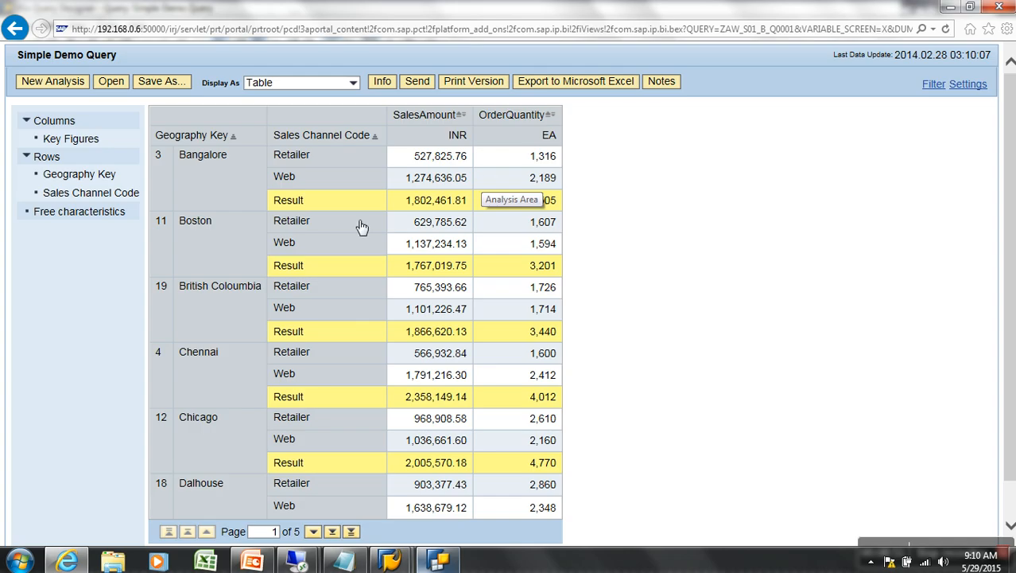
- Page through the web report to the last page to check the sales channel breakdown and result rows per city
scroll(314, 313, down, 1)
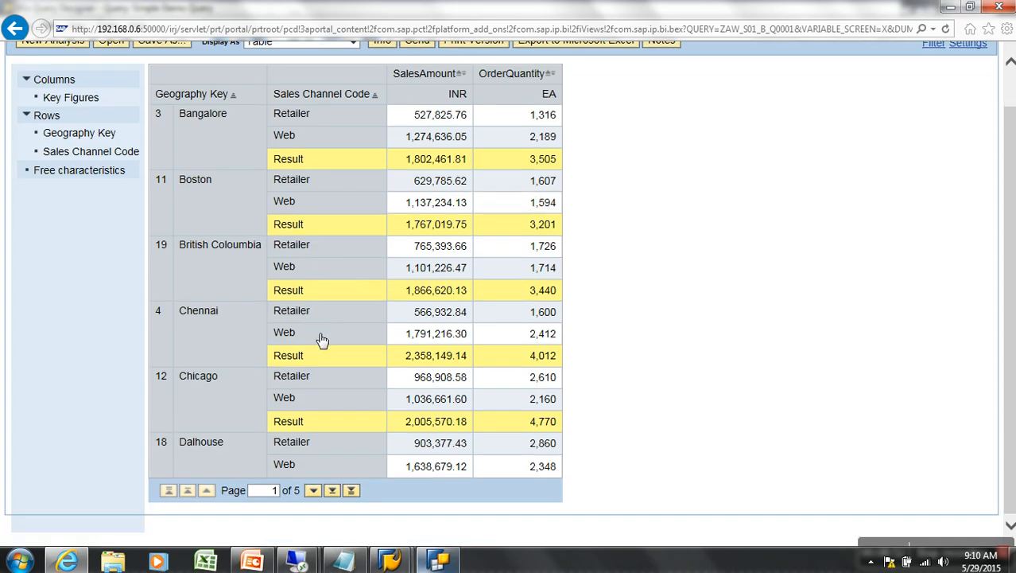
click(333, 493)
click(333, 492)
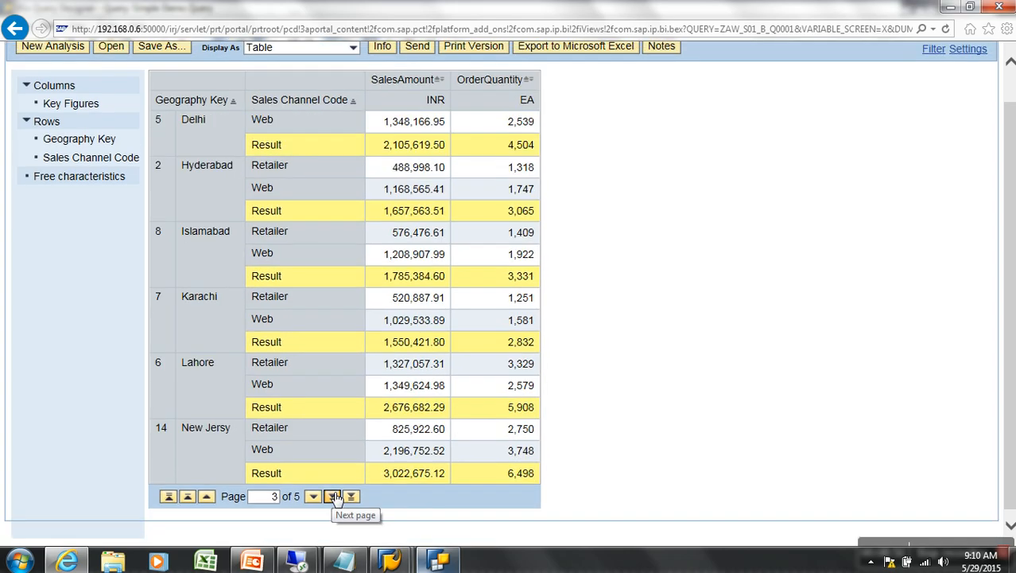
click(334, 496)
click(334, 496)
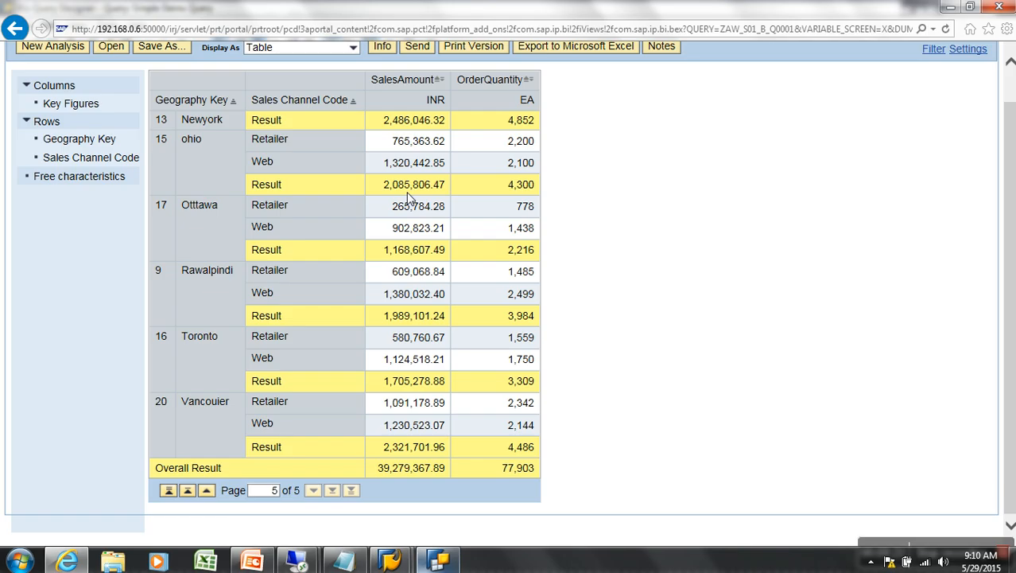
- Return to BEx Query Designer and set Geography Key's results rows to Display If More than One Value
click(439, 561)
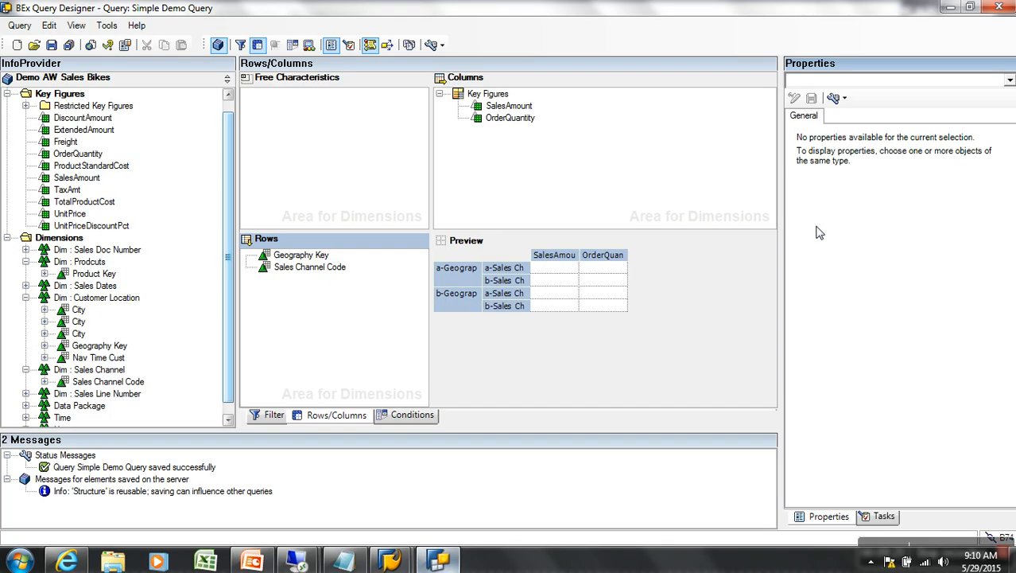
click(322, 256)
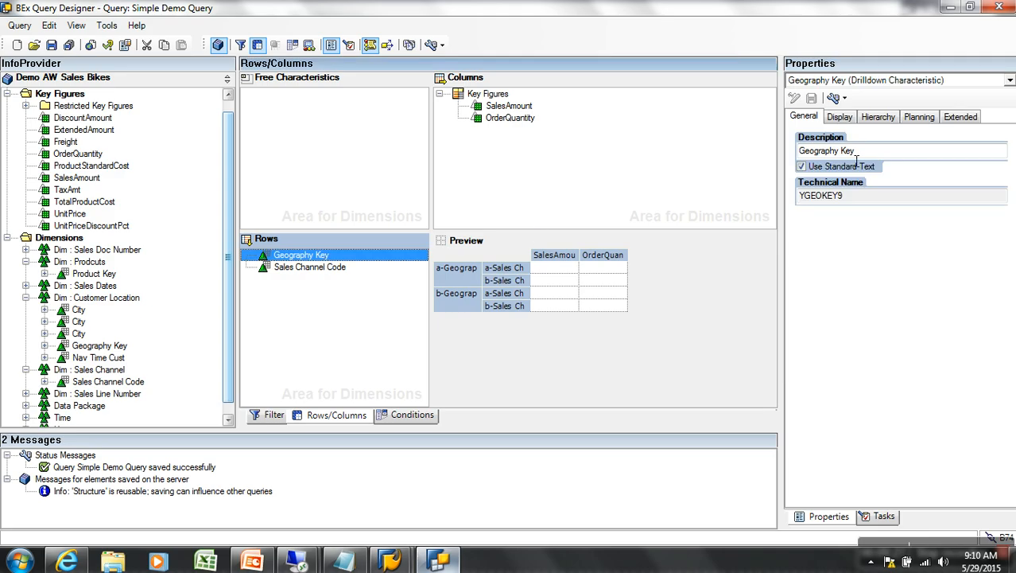
click(839, 117)
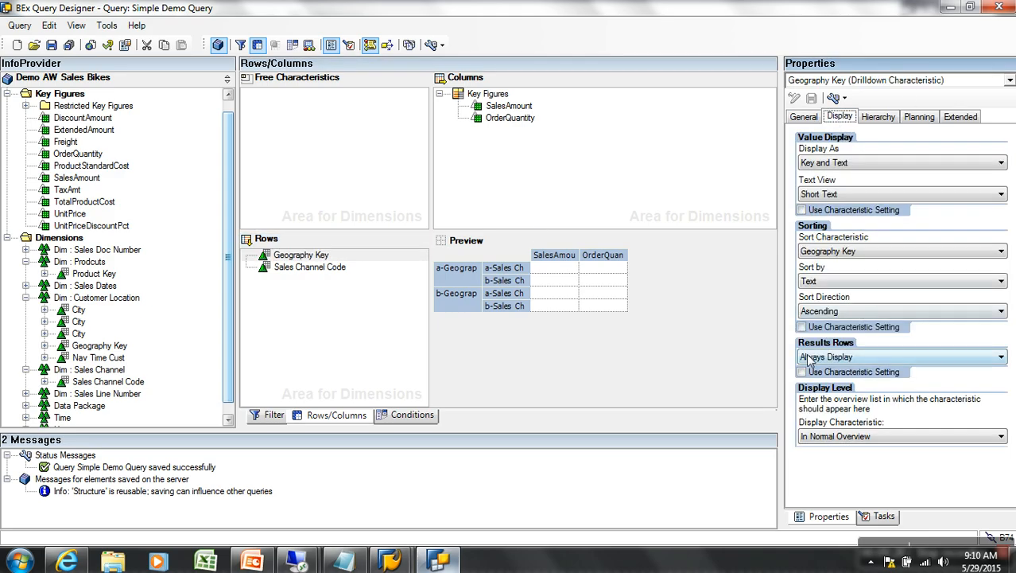
click(857, 357)
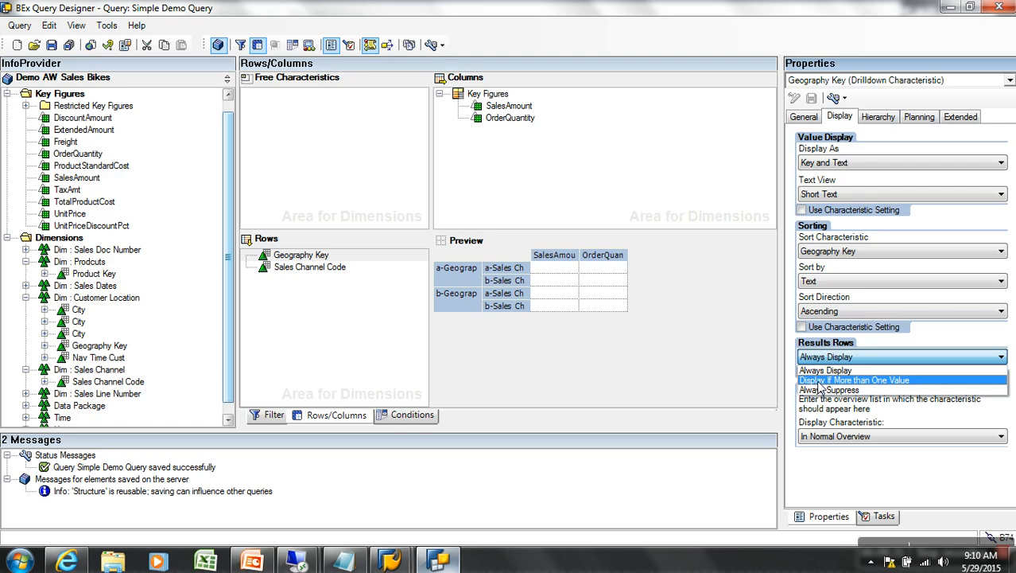
click(889, 381)
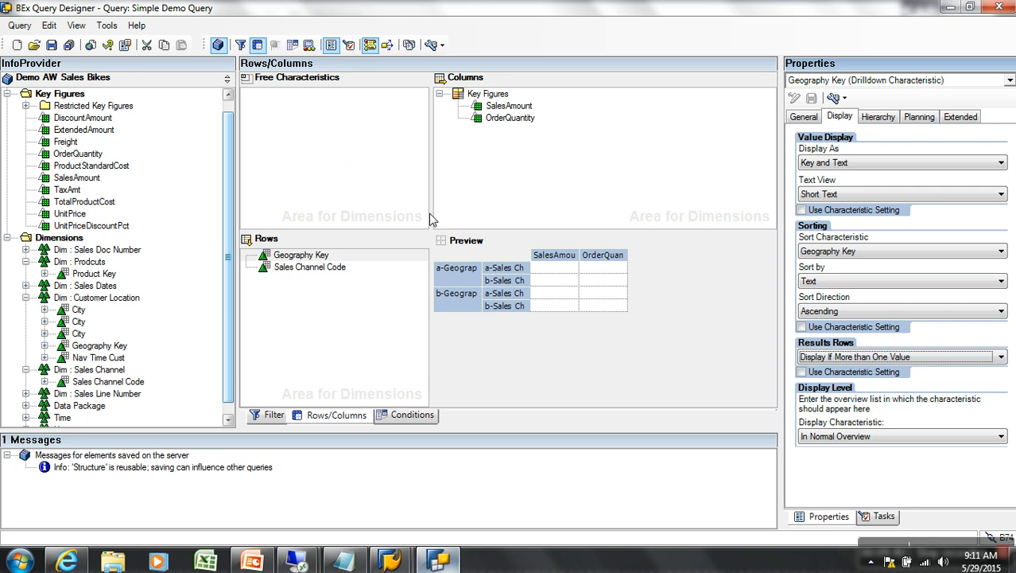
- Review Geography Key's display level options, keep In Normal Overview and save the query
click(875, 438)
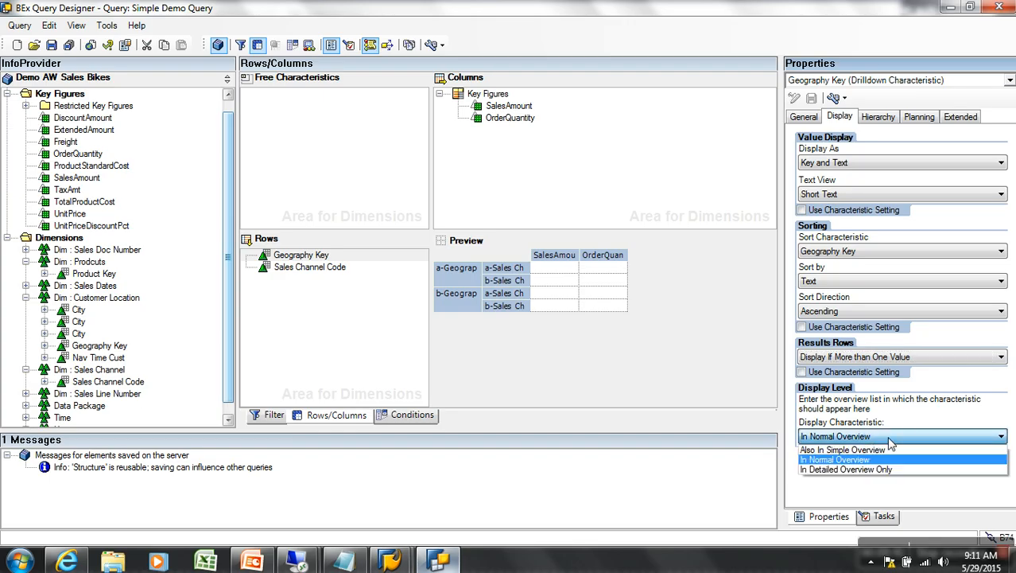
click(914, 422)
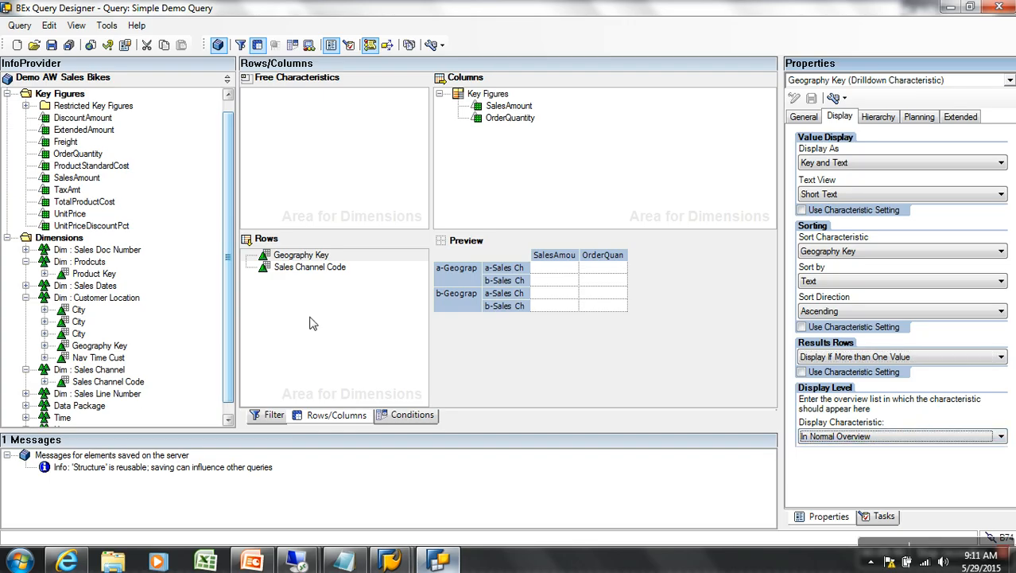
click(51, 45)
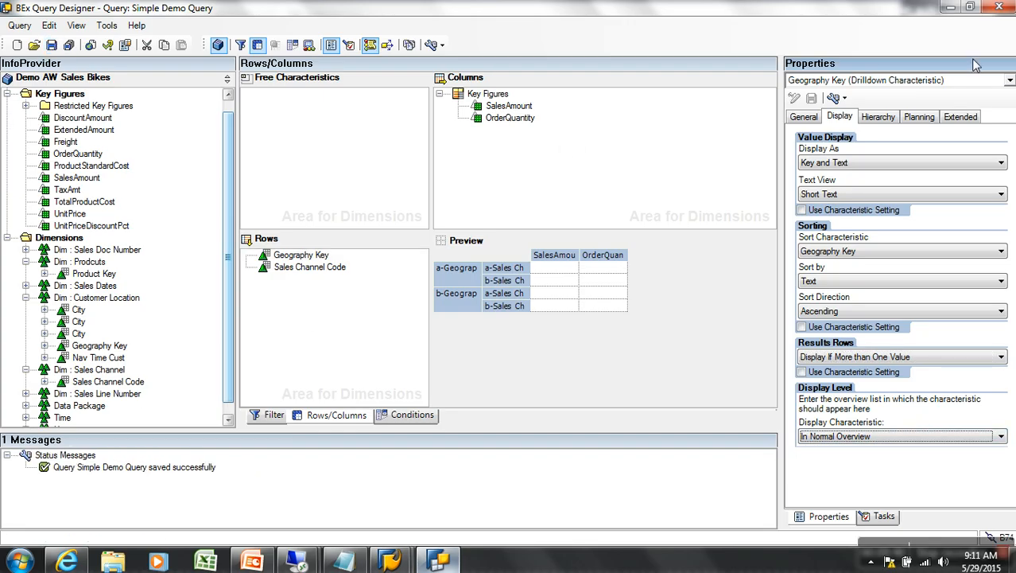
- Remove Sales Channel Code from the rows and assign the hierarchy YFF_HIER_REGION to Geography Key
click(883, 119)
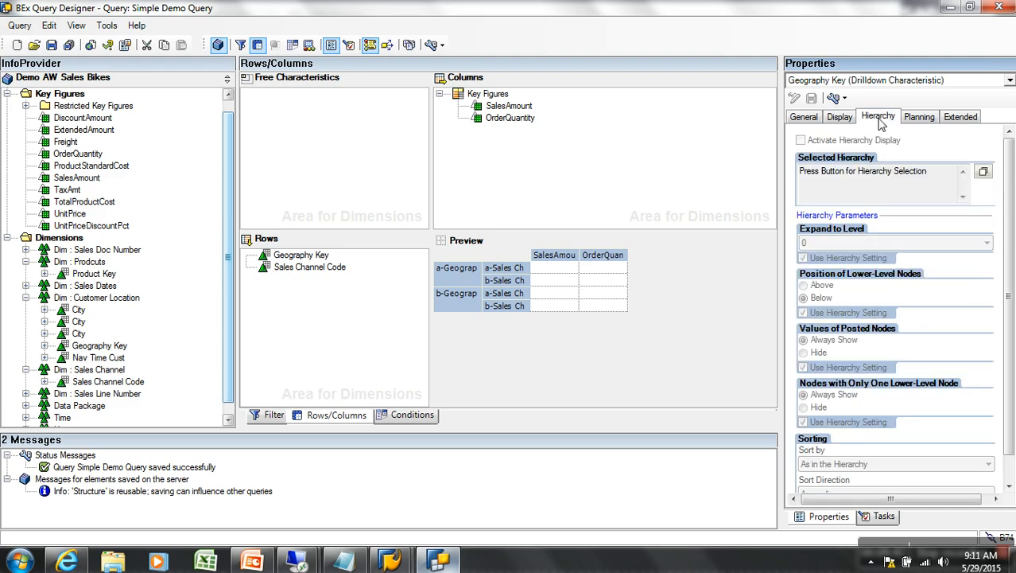
click(318, 267)
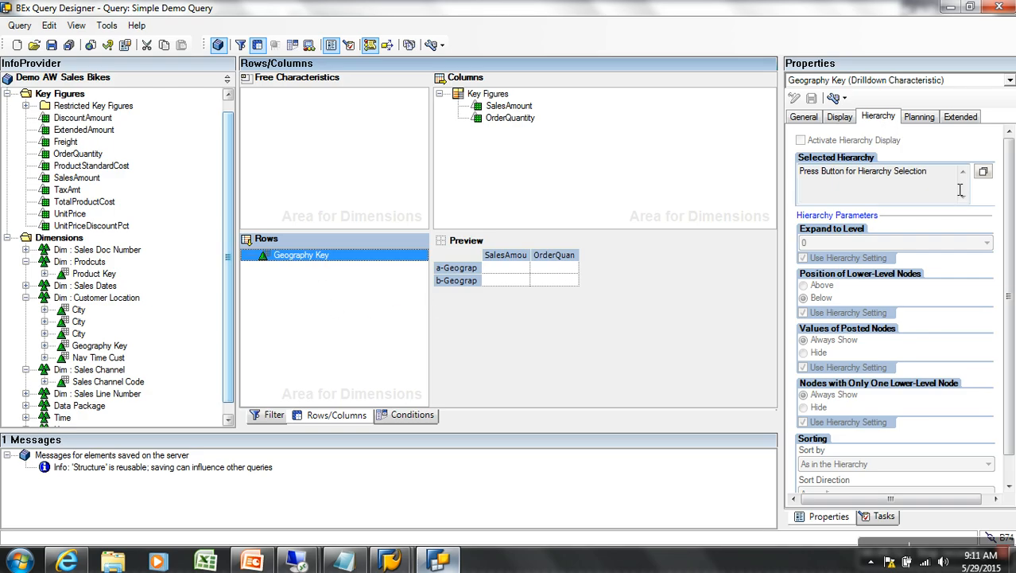
click(983, 172)
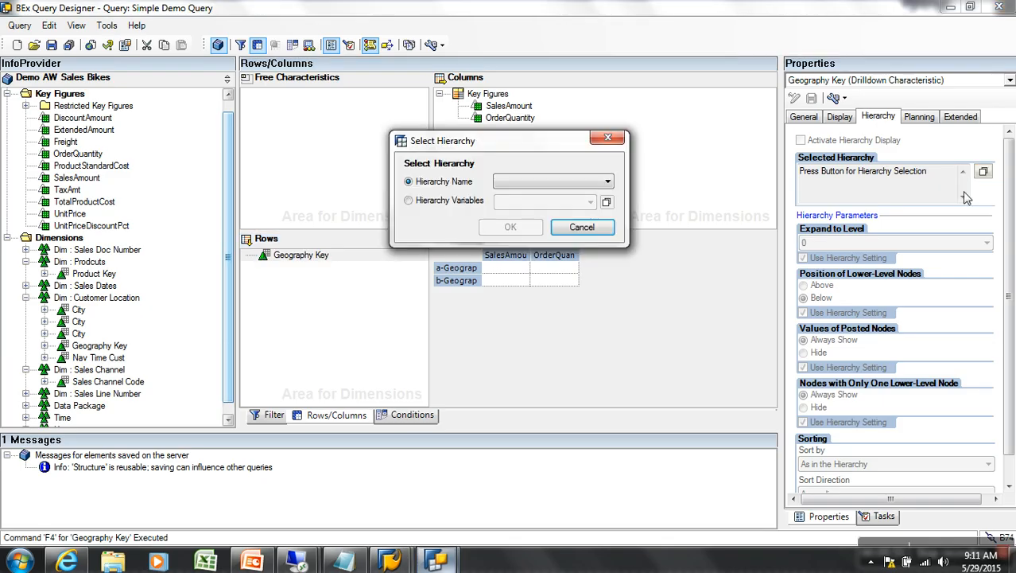
click(559, 185)
click(528, 205)
click(522, 228)
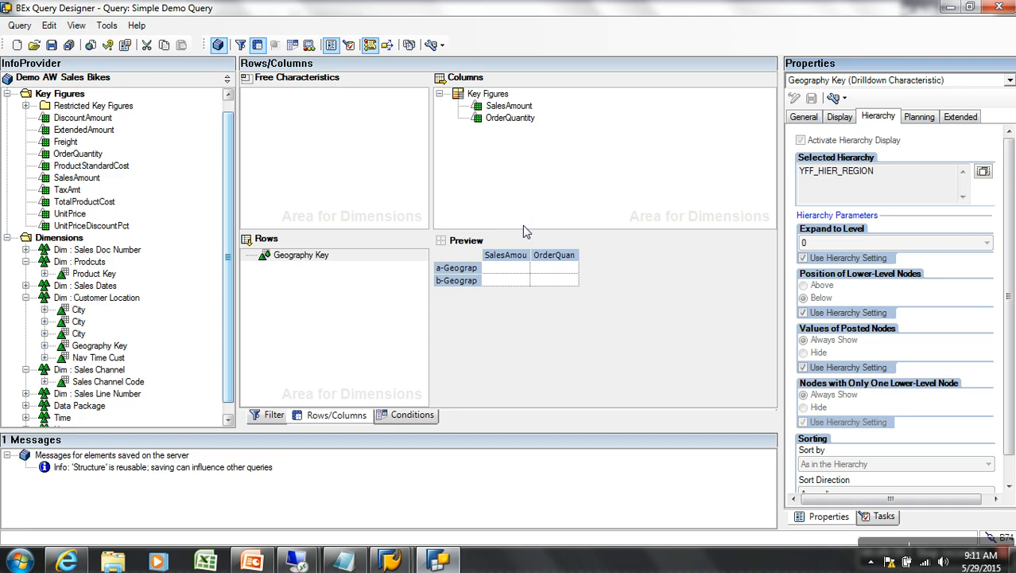
- Try to save the query, decline saving it with errors, and deactivate Geography Key's hierarchy display
click(51, 46)
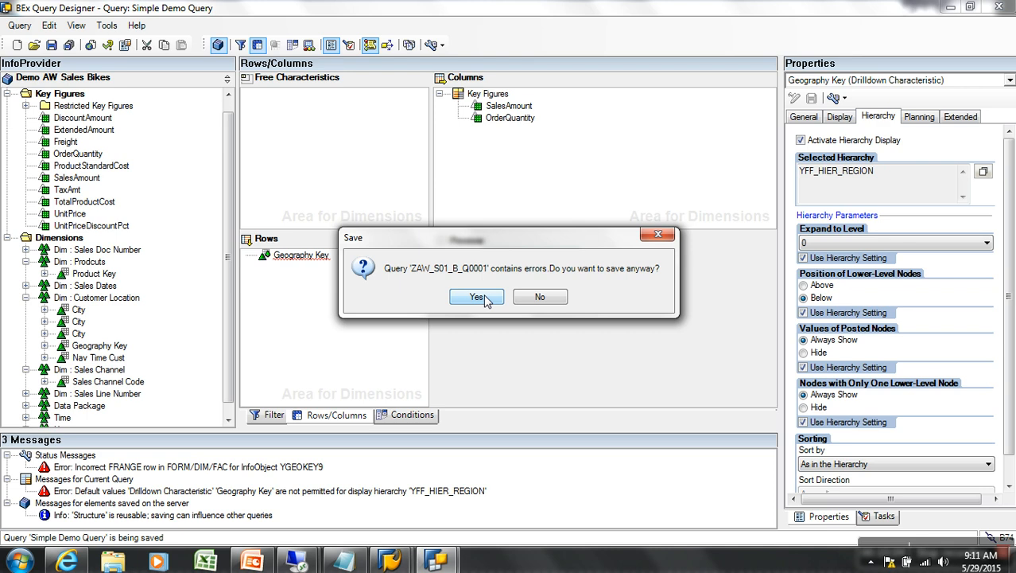
click(538, 297)
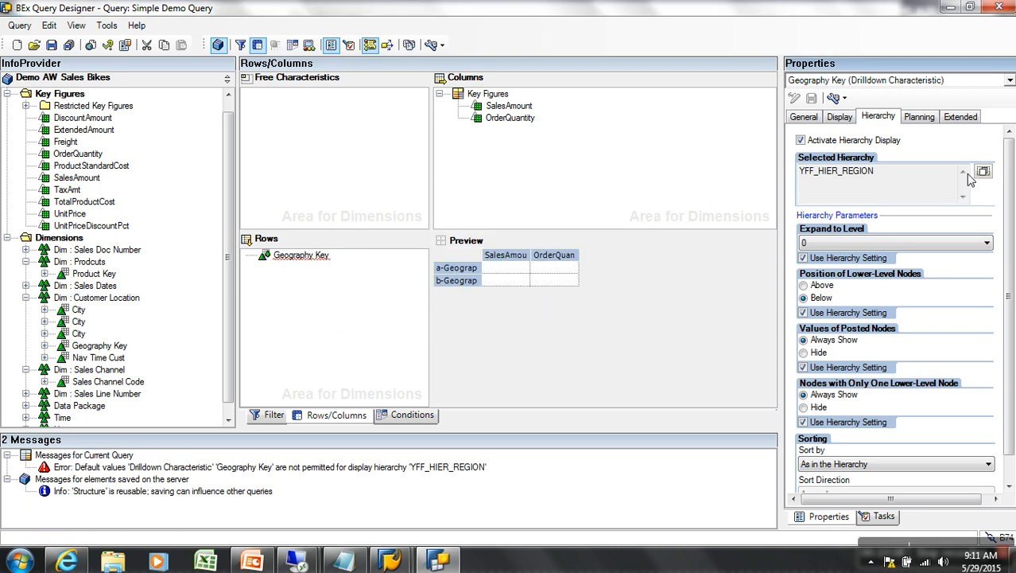
click(833, 143)
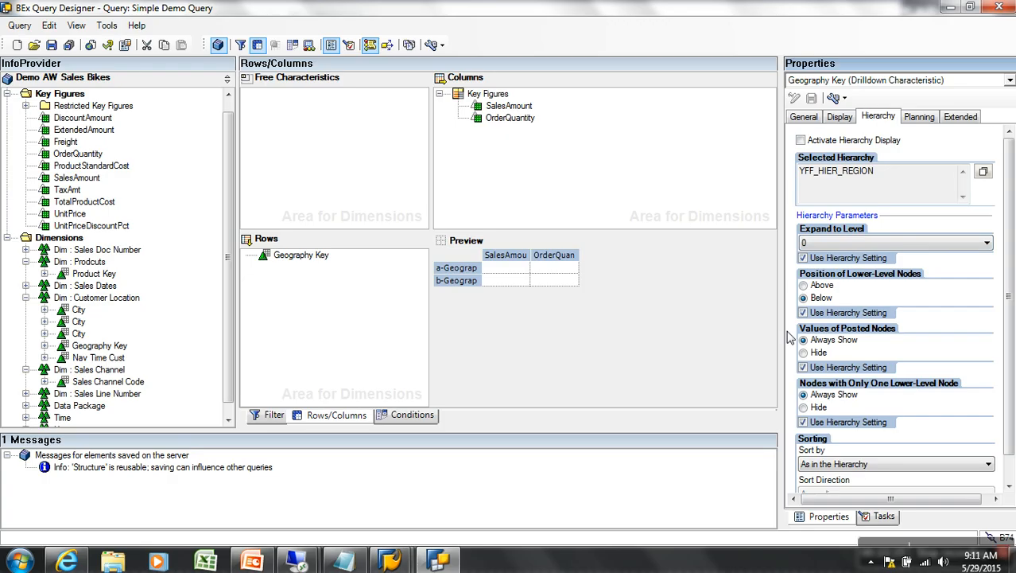
drag(1011, 245, 1011, 264)
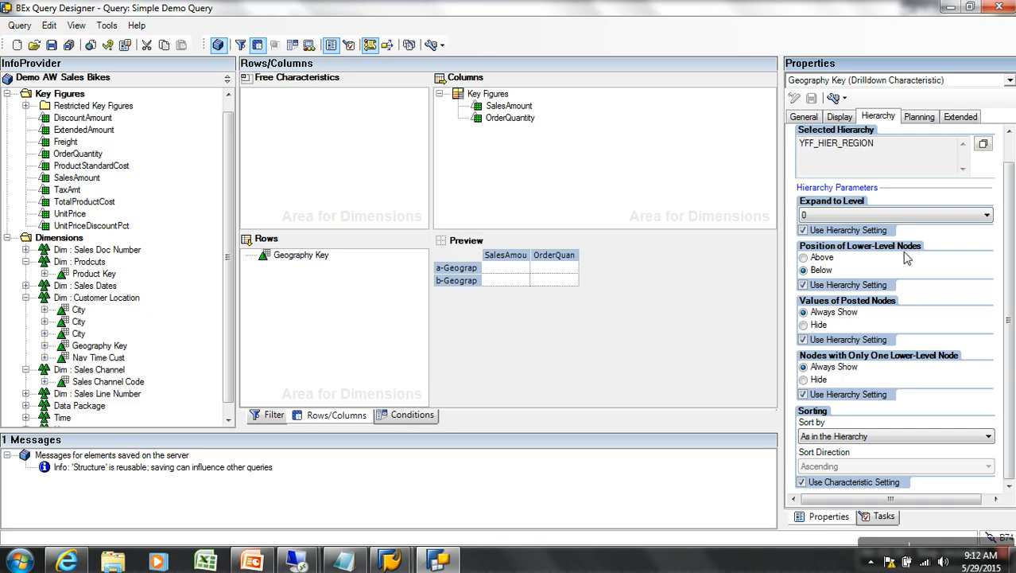
- Position Geography Key's lower-level hierarchy nodes Above and hide nodes with only one lower-level node, keeping the sorting As in the Hierarchy
click(824, 257)
click(819, 380)
click(915, 435)
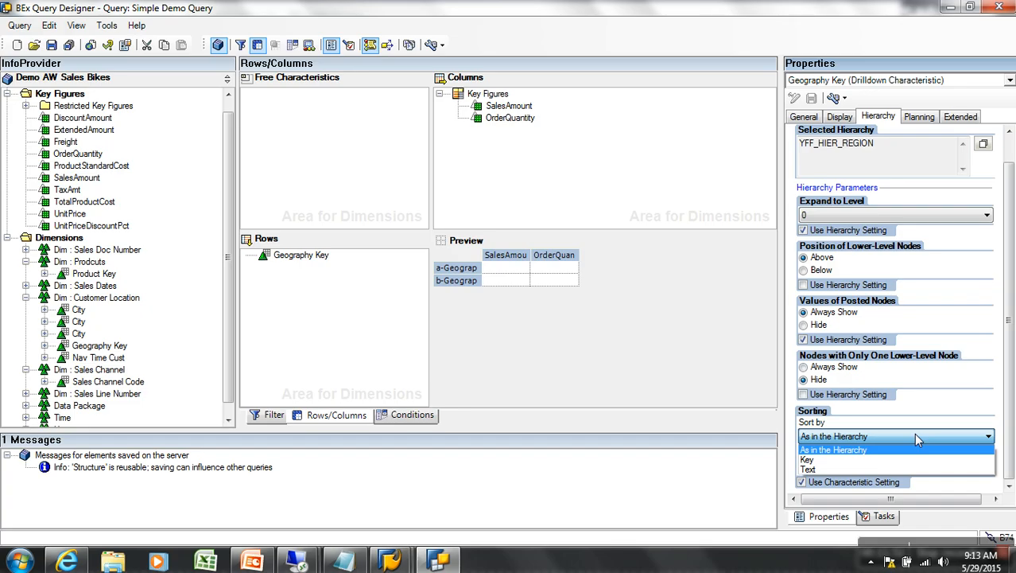
click(744, 151)
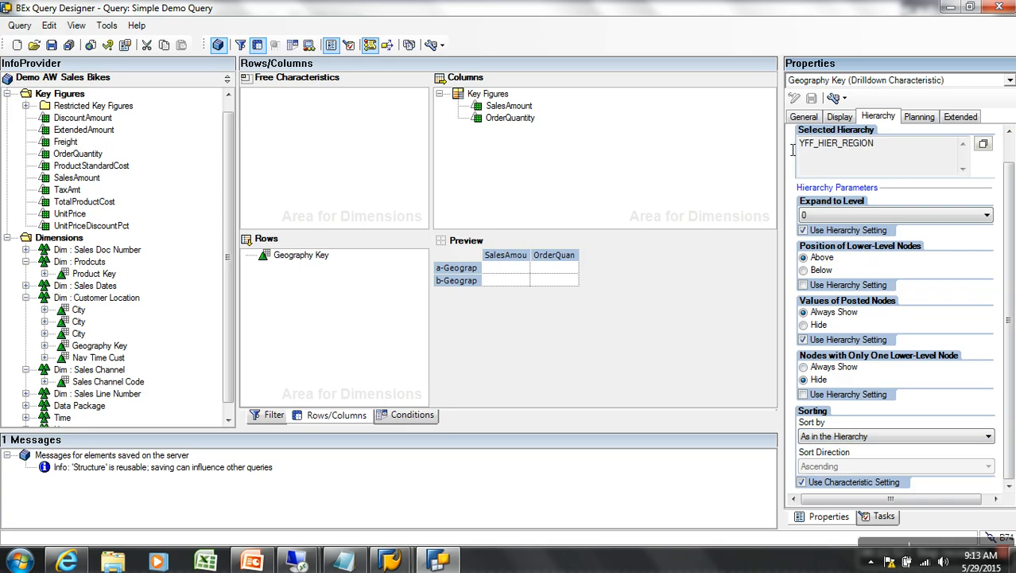
- Review Geography Key's planning and extended properties, highlighting its Enterprise ID
click(914, 118)
click(954, 121)
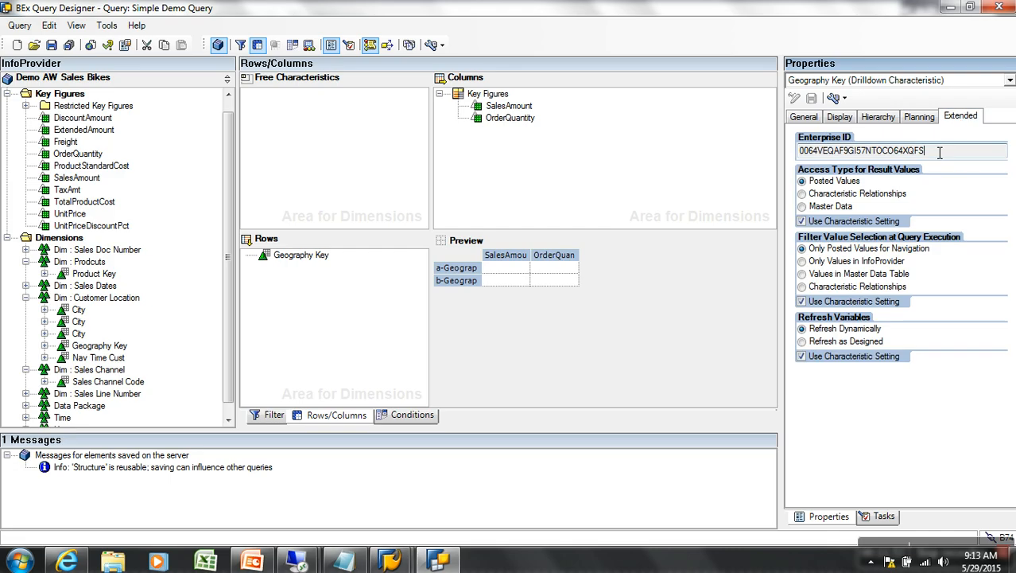
drag(938, 153, 800, 153)
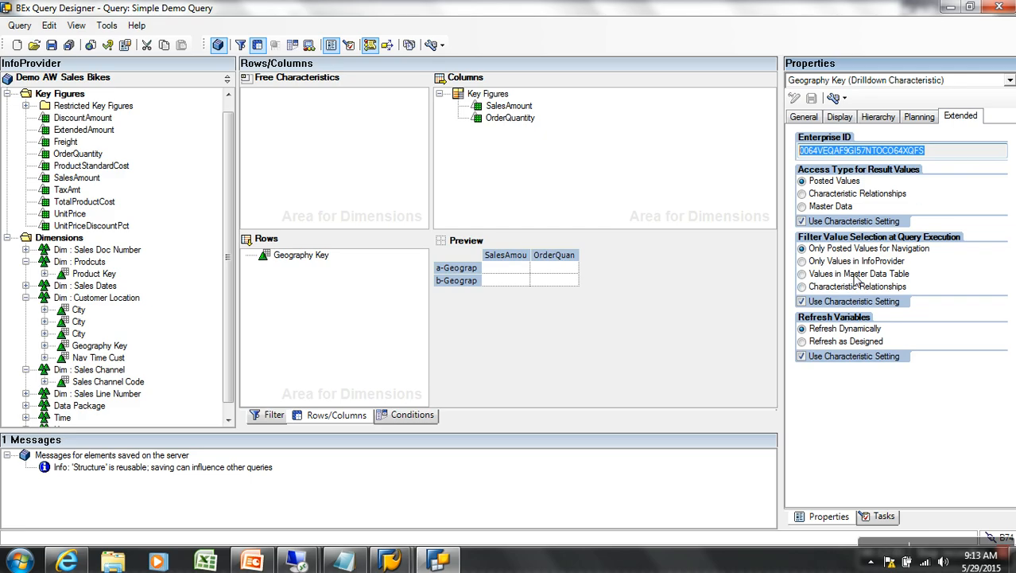
drag(958, 157, 780, 162)
click(320, 254)
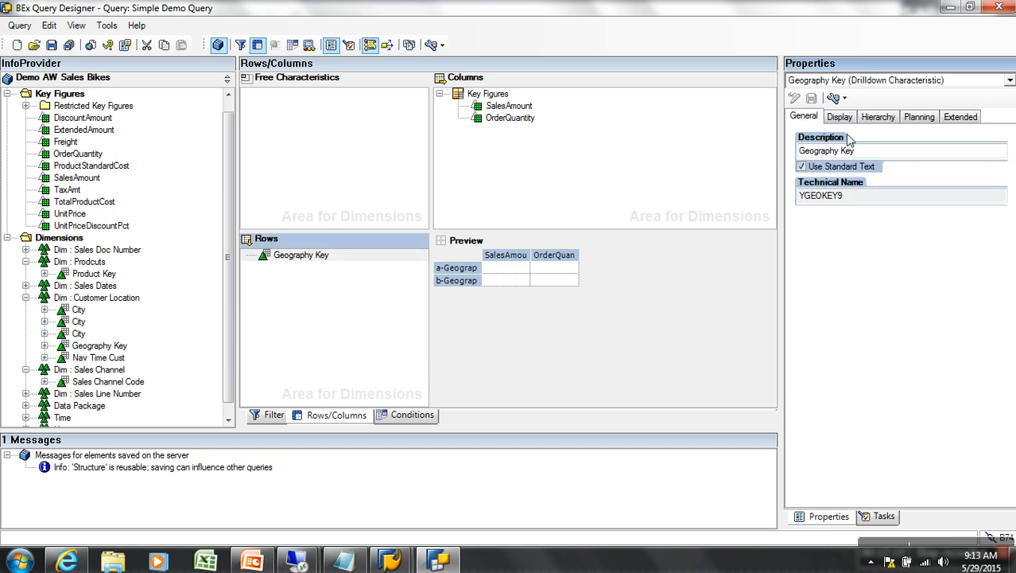
click(962, 119)
drag(957, 158, 737, 162)
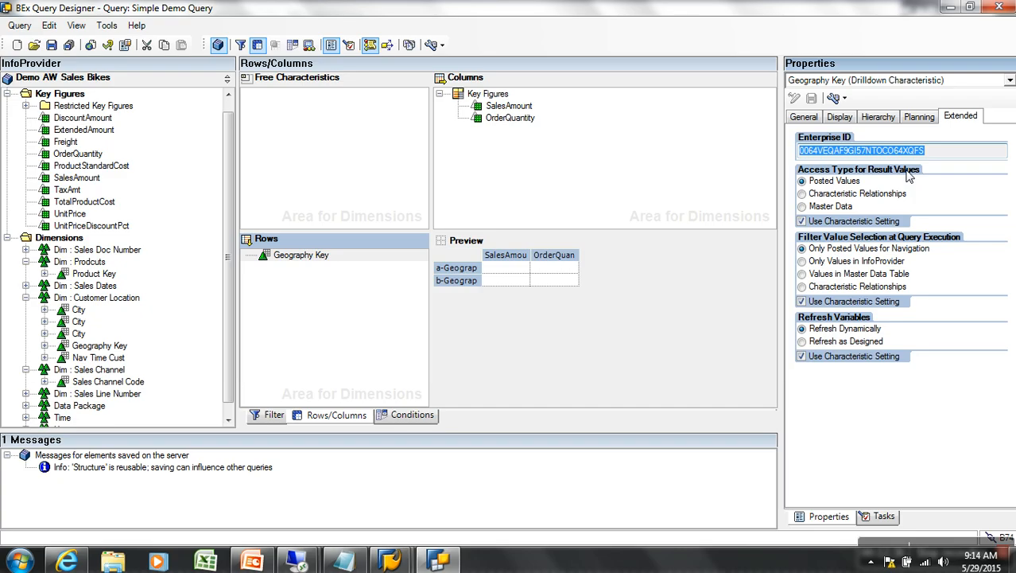
- Try Master Data as Geography Key's access type for result values, and set it back to Posted Values
click(837, 206)
click(835, 182)
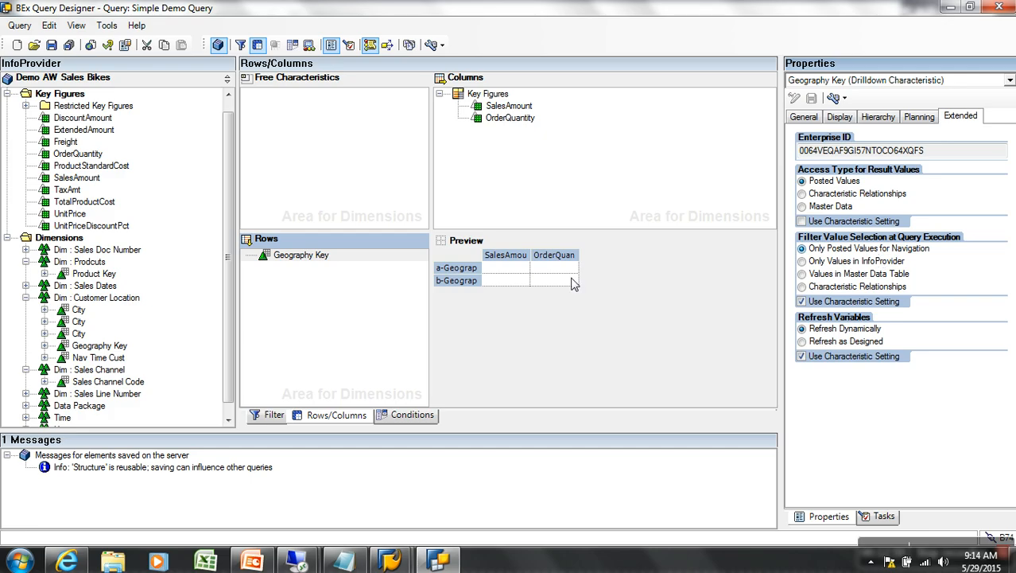
click(328, 257)
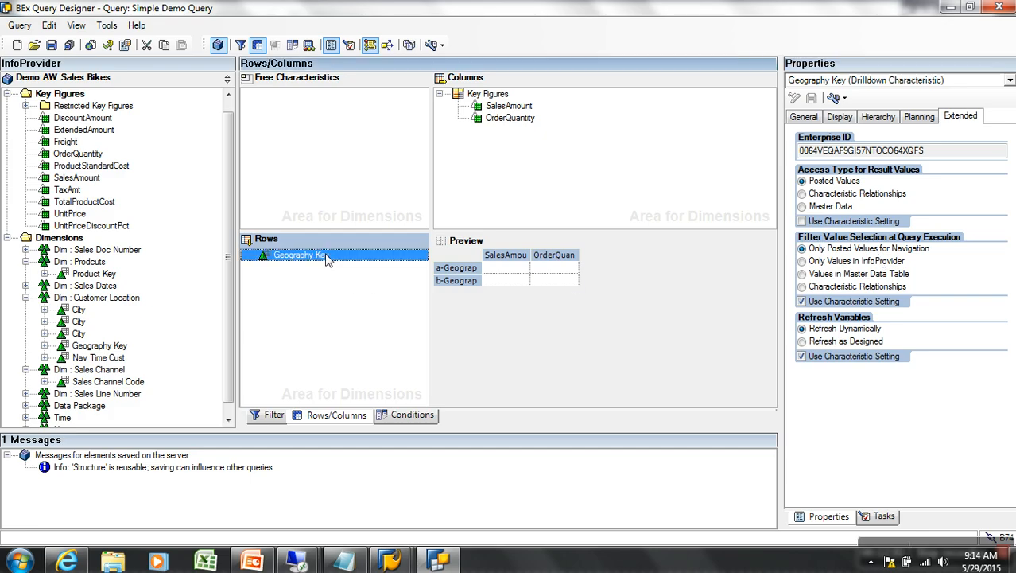
click(925, 546)
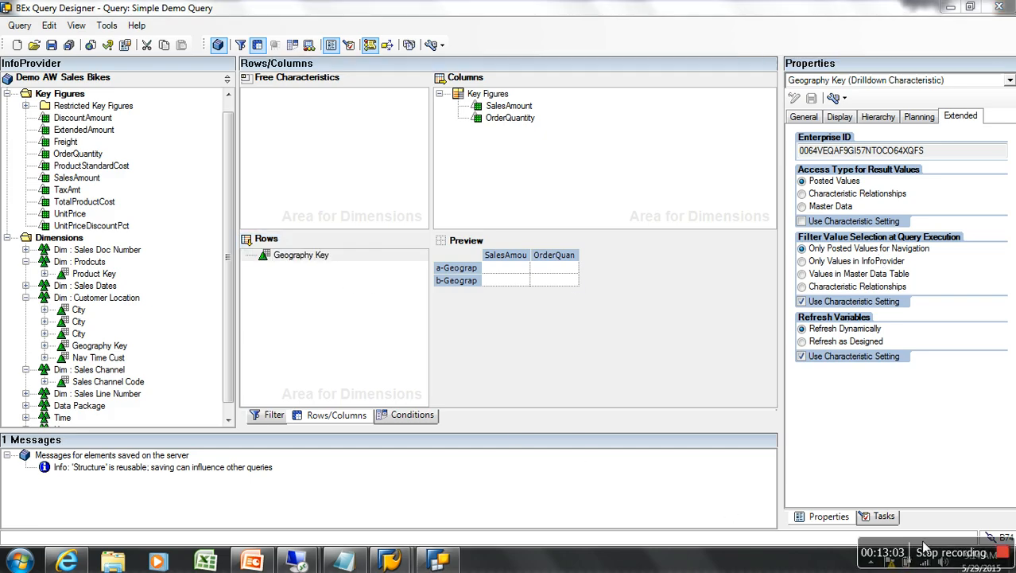